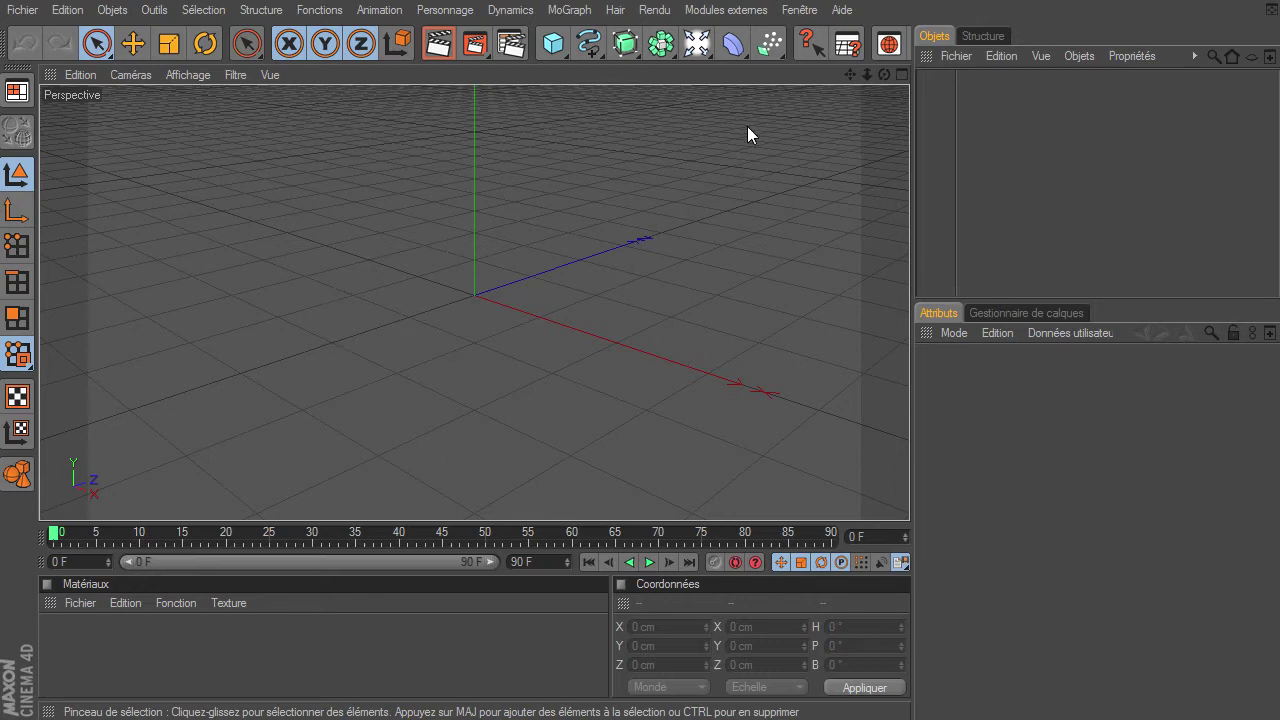
Add a particle emitter (Emetteur) to the scene
{"action": "left_click_drag", "start_coordinate": [772, 48], "coordinate": [791, 80]}
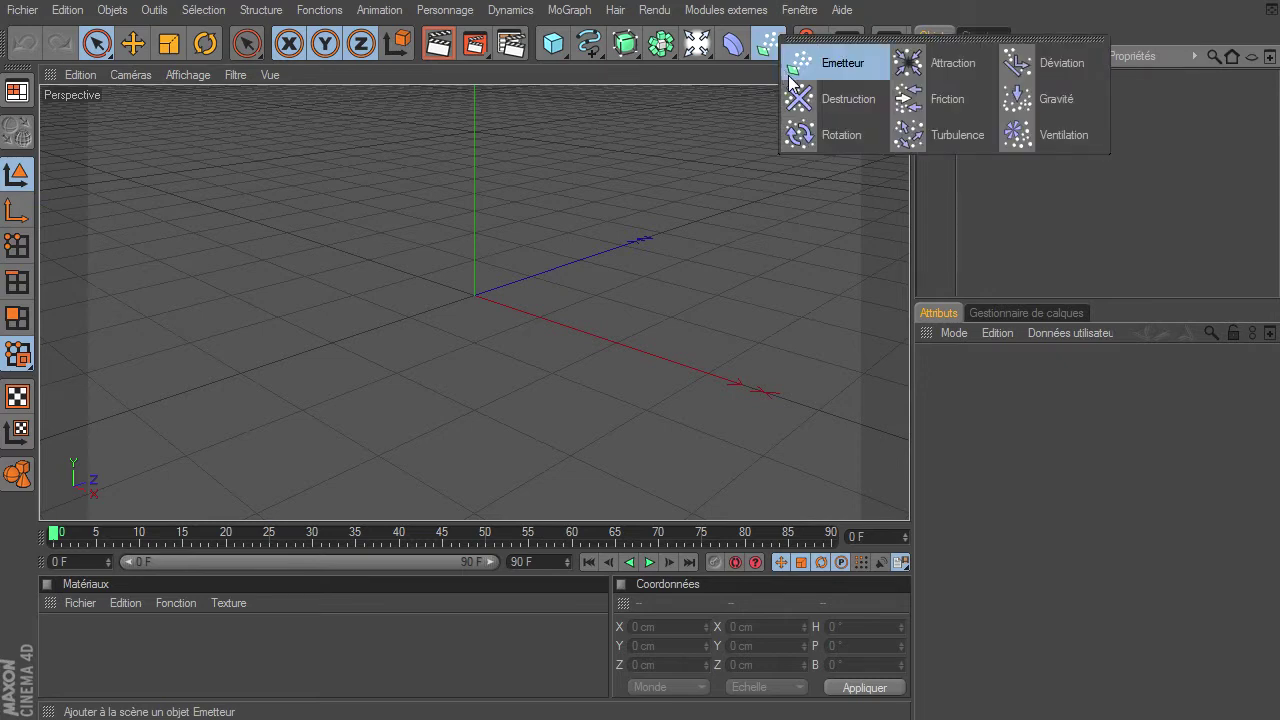
{"action": "left_click", "coordinate": [835, 70]}
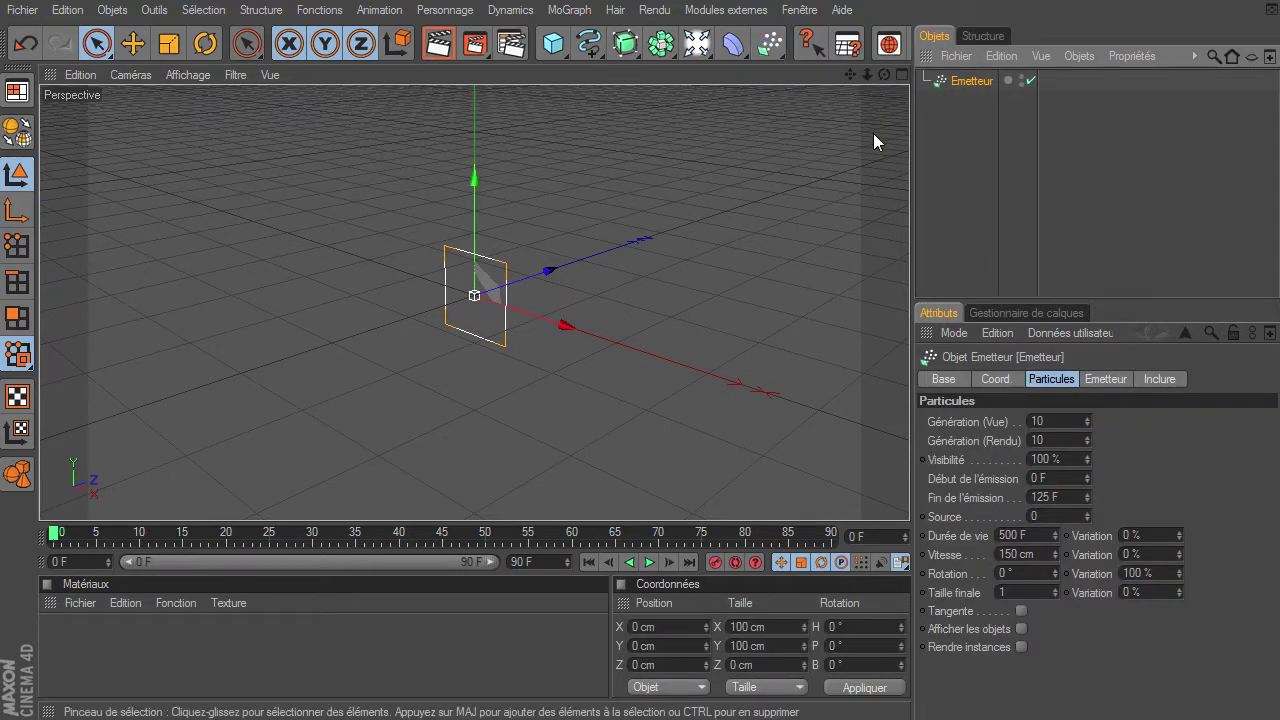
{"action": "left_click_drag", "start_coordinate": [857, 77], "coordinate": [94, 585]}
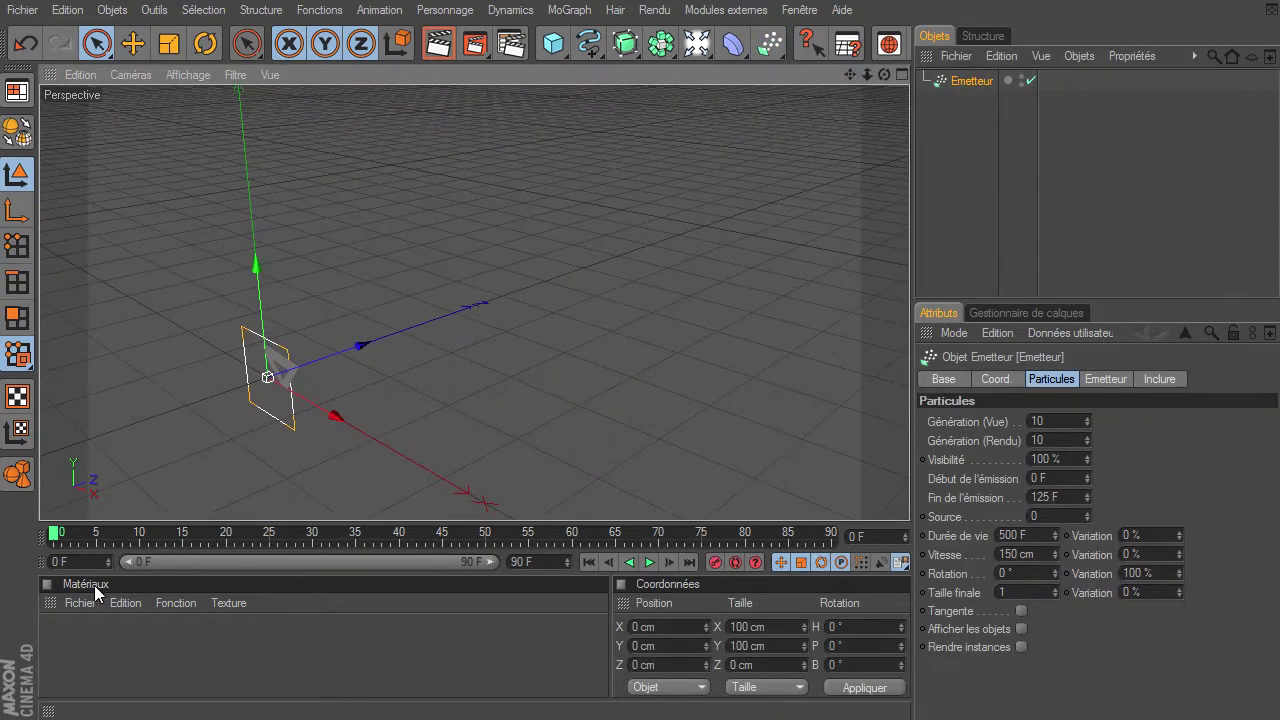
Extend the animation to 900 frames and widen the preview range to cover them
{"action": "double_click", "coordinate": [546, 561]}
{"action": "type", "text": "900"}
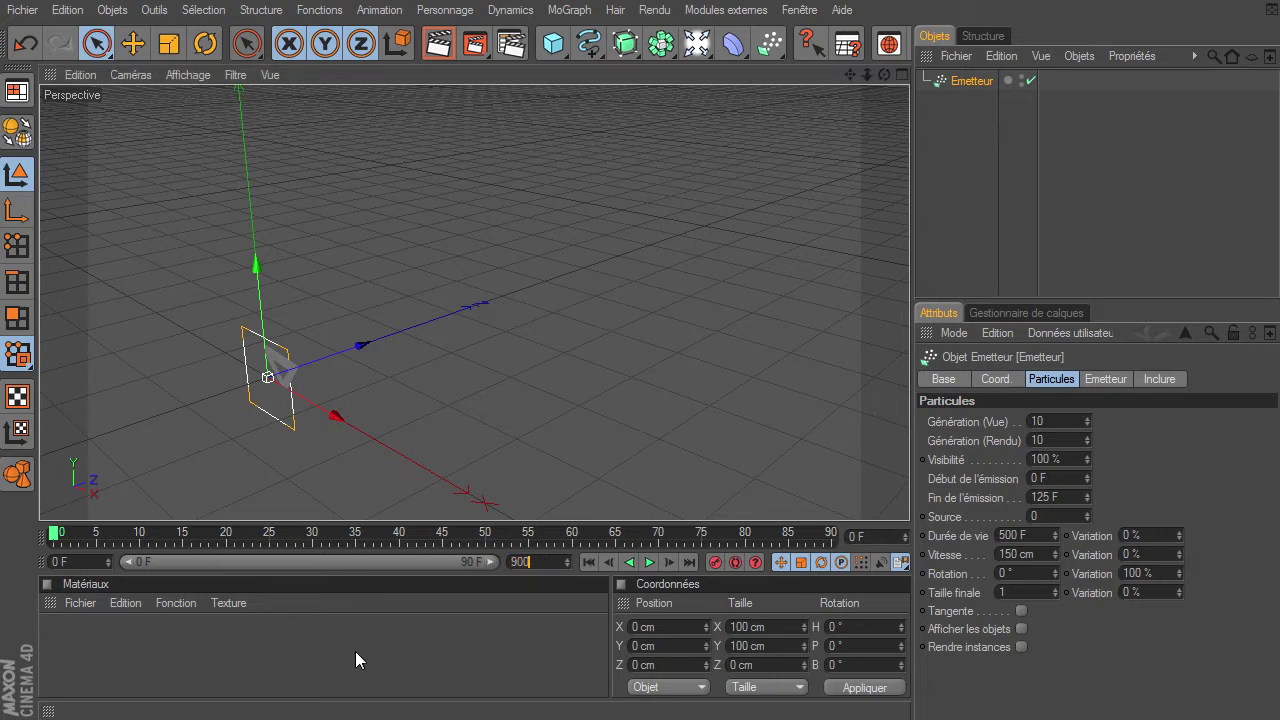
{"action": "left_click", "coordinate": [355, 651]}
{"action": "left_click_drag", "start_coordinate": [175, 561], "coordinate": [495, 570]}
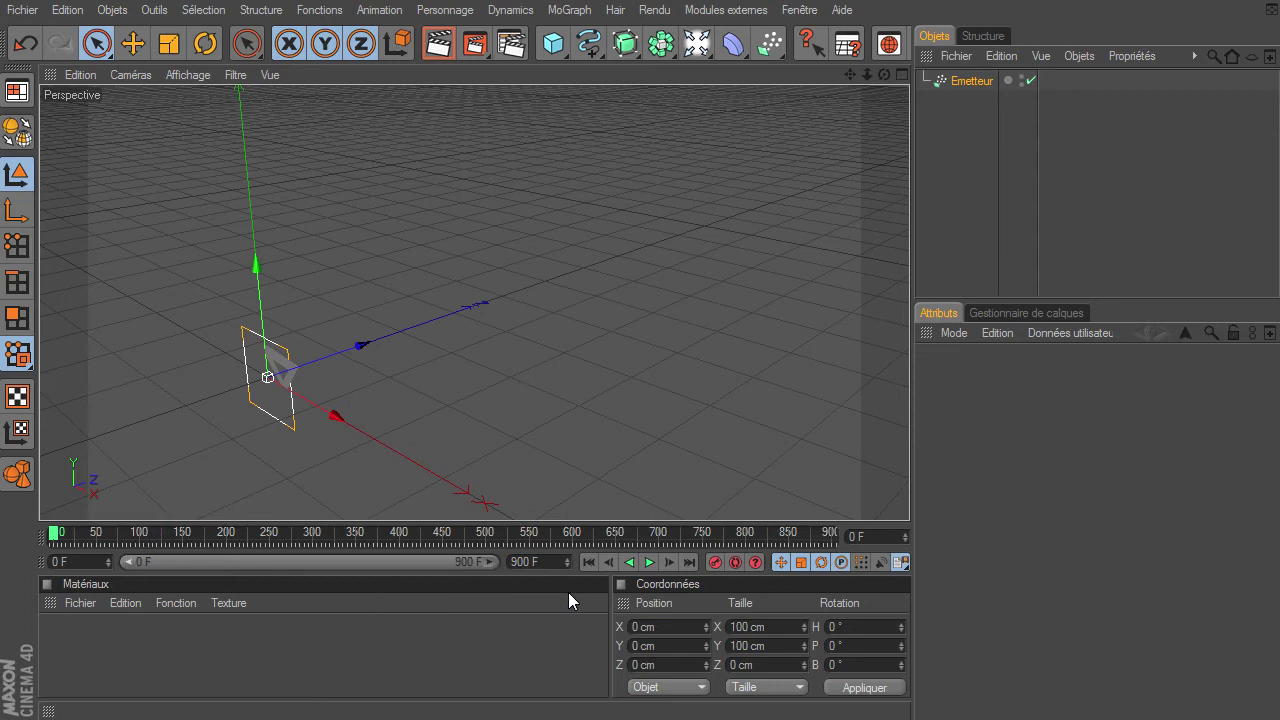
Set the emitter's emission end to 800 F and particle speed to 400 cm
{"action": "left_click", "coordinate": [965, 81]}
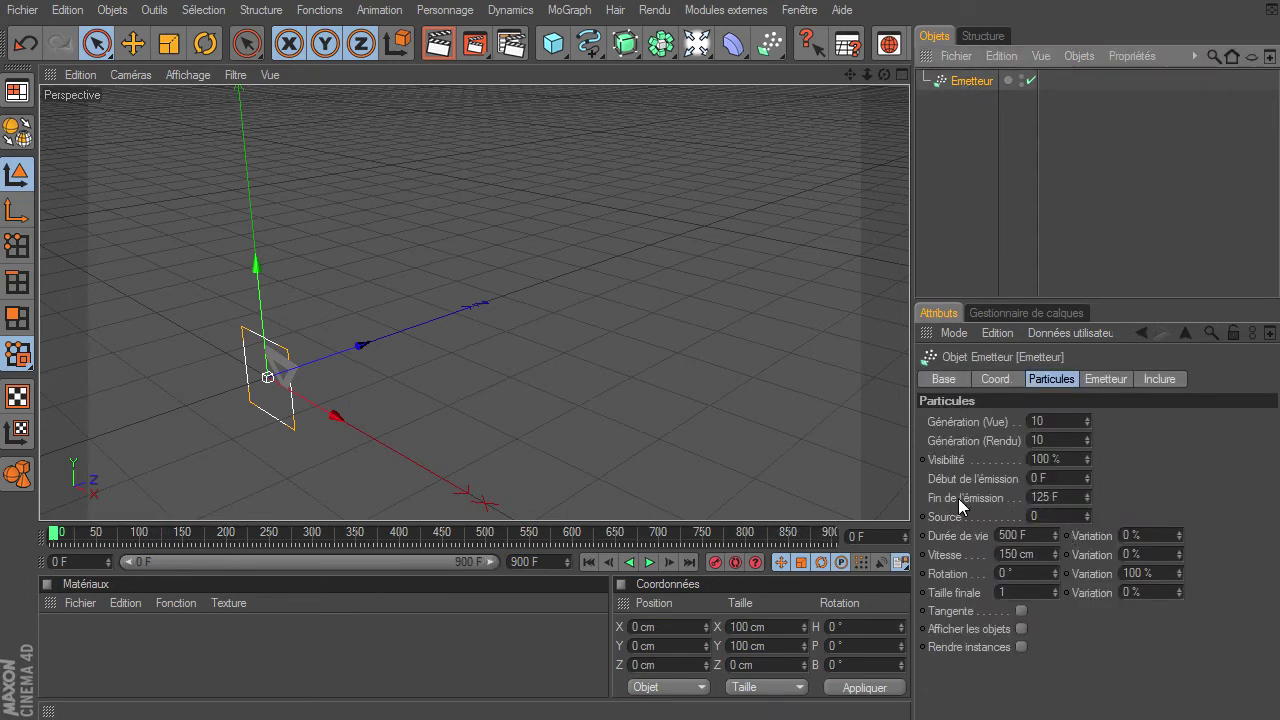
{"action": "double_click", "coordinate": [1045, 497]}
{"action": "type", "text": "800"}
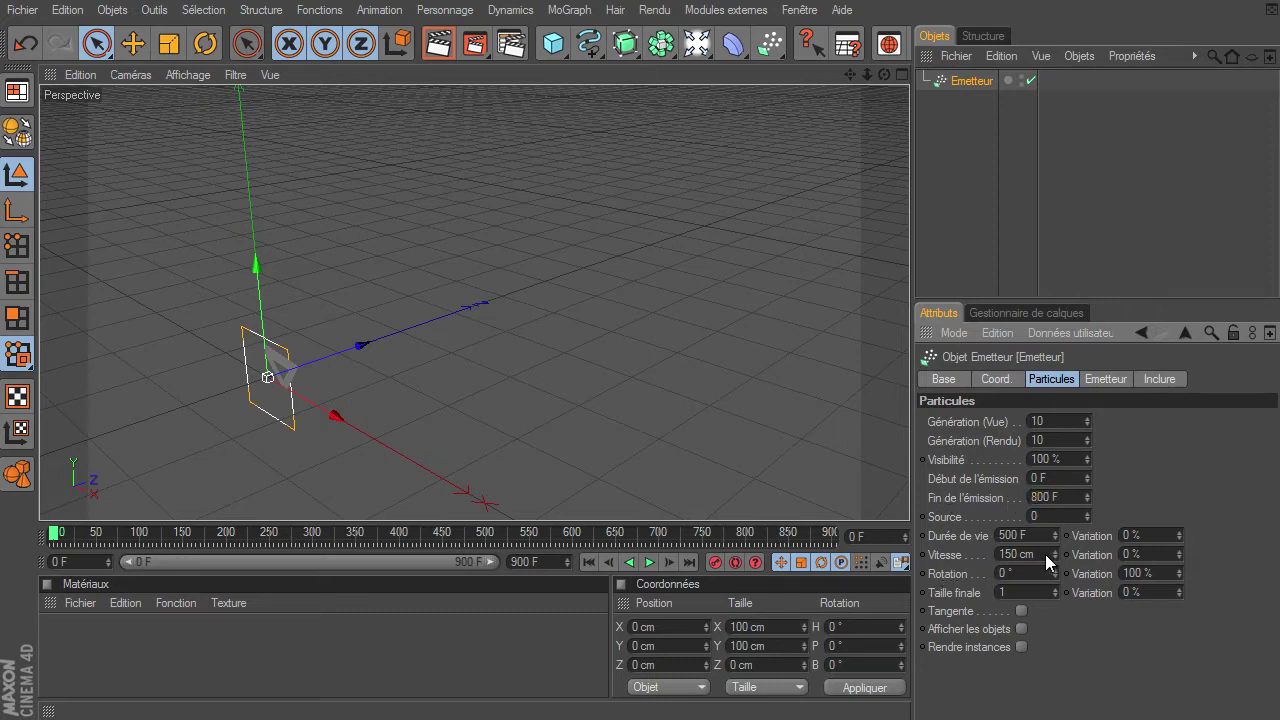
{"action": "type", "text": "400"}
{"action": "key", "text": "Return"}
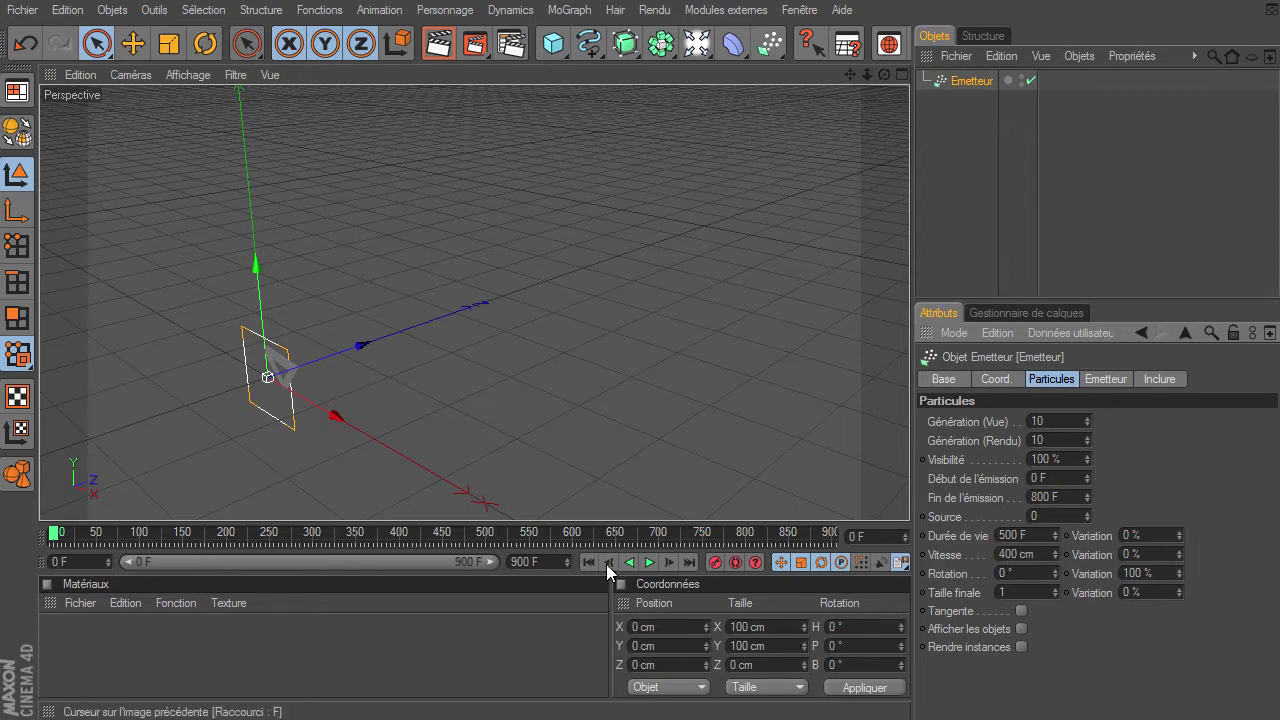
{"action": "left_click", "coordinate": [649, 562]}
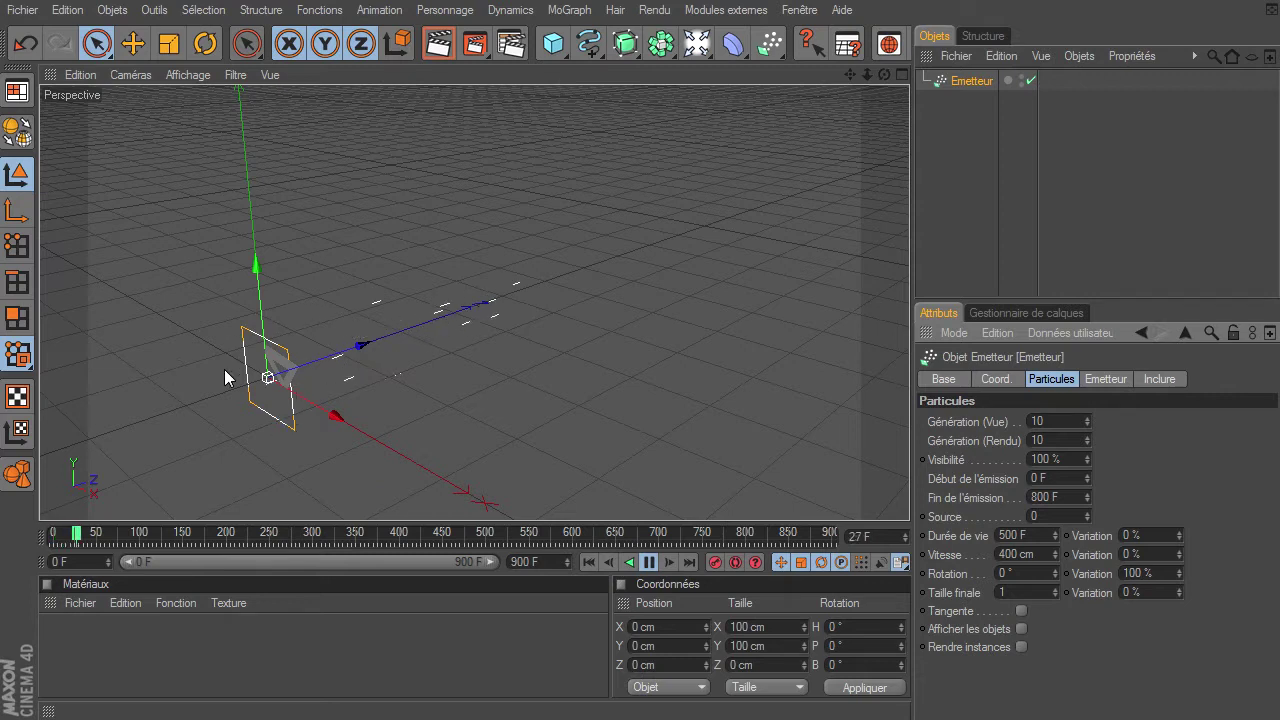
{"action": "left_click_drag", "start_coordinate": [886, 76], "coordinate": [906, 496]}
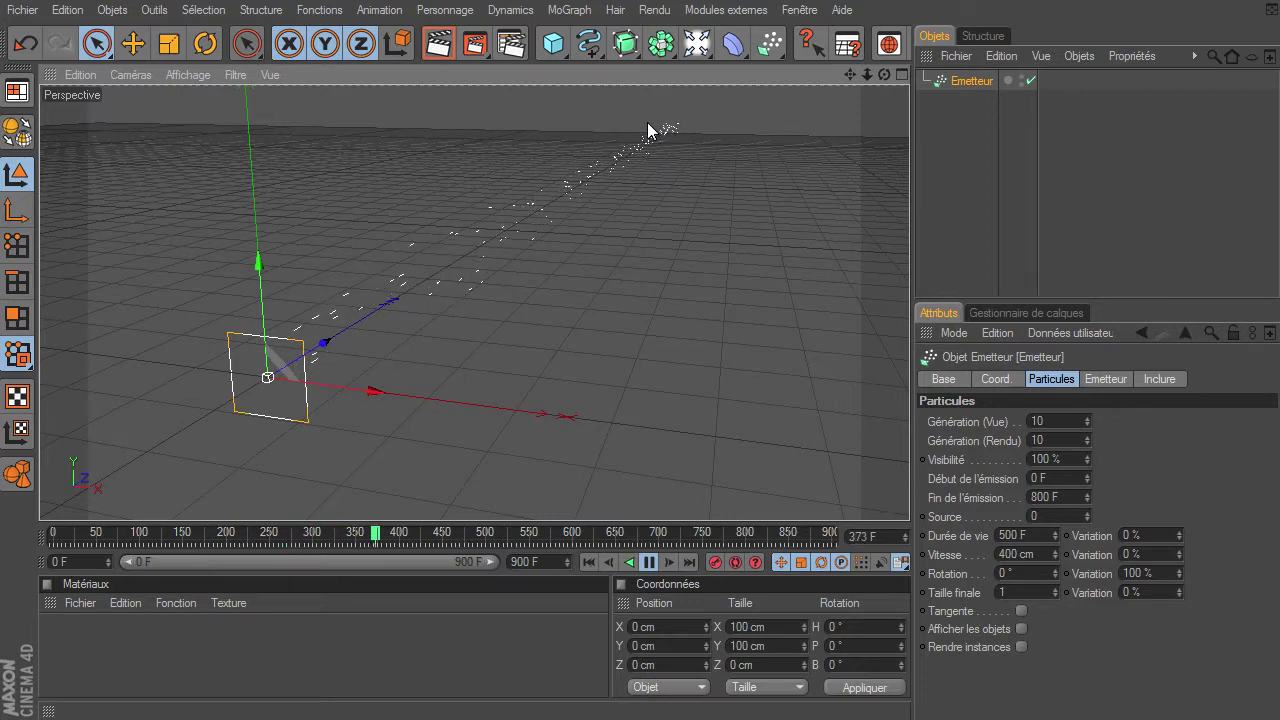
{"action": "left_click", "coordinate": [650, 563]}
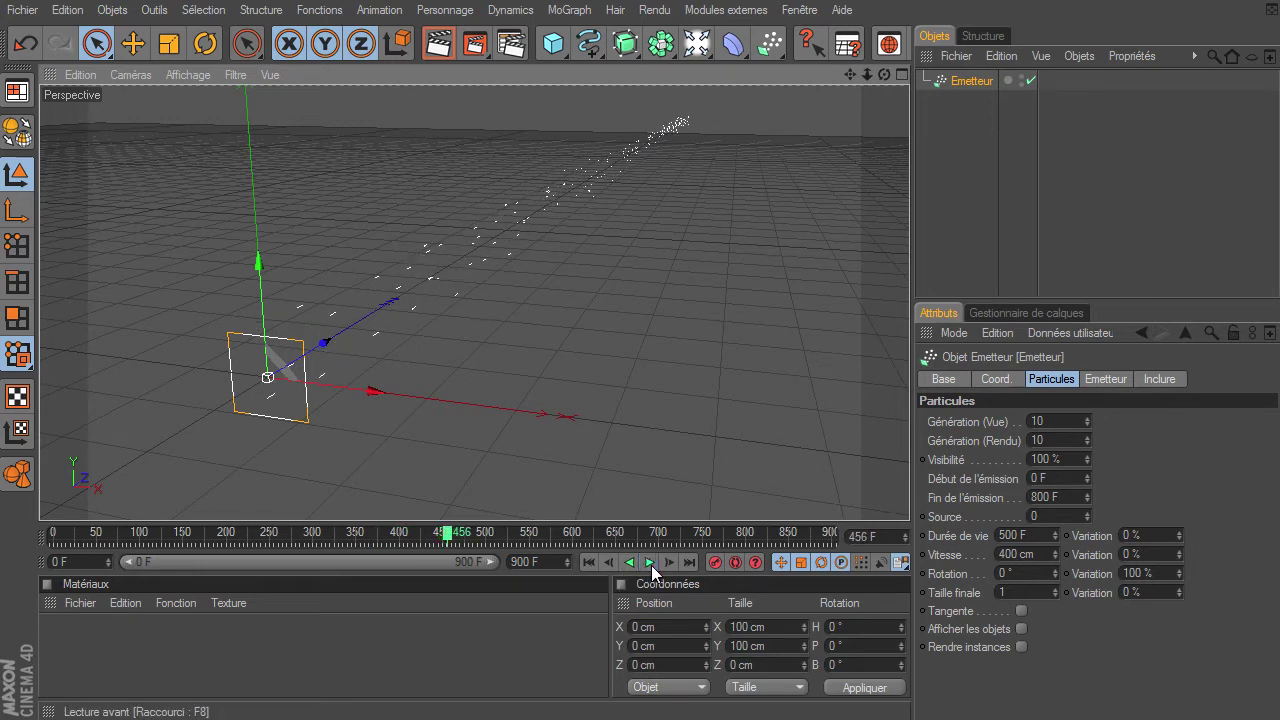
{"action": "left_click", "coordinate": [588, 563]}
Add a Cube sized X 20, Y 20, Z 100 cm and parent it under Emetteur
{"action": "left_click", "coordinate": [553, 43]}
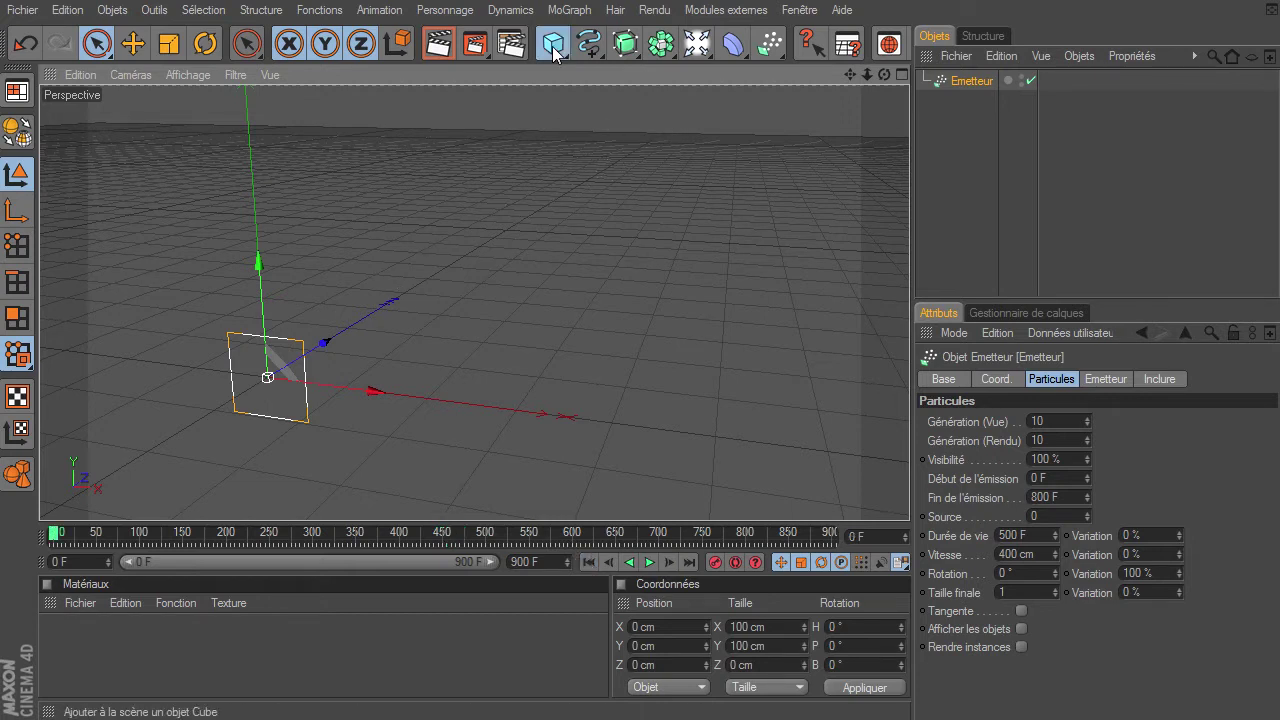
{"action": "left_click", "coordinate": [633, 59]}
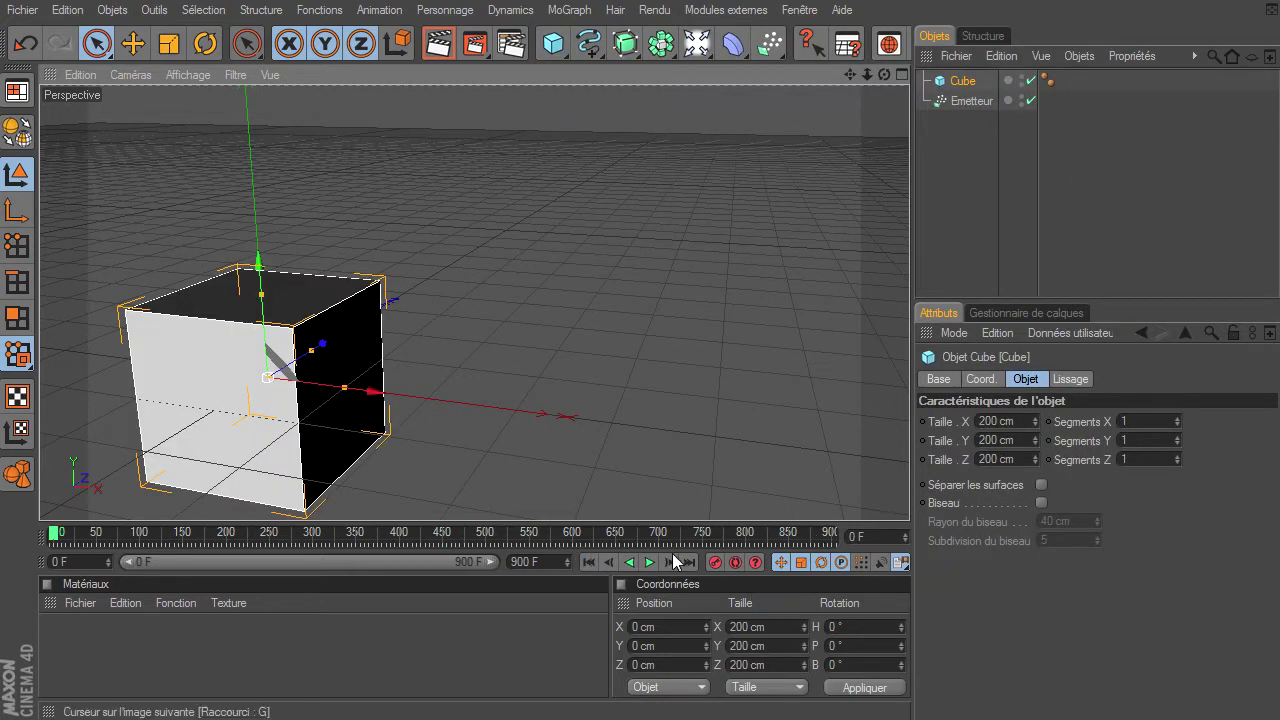
{"action": "double_click", "coordinate": [1003, 421]}
{"action": "type", "text": "20"}
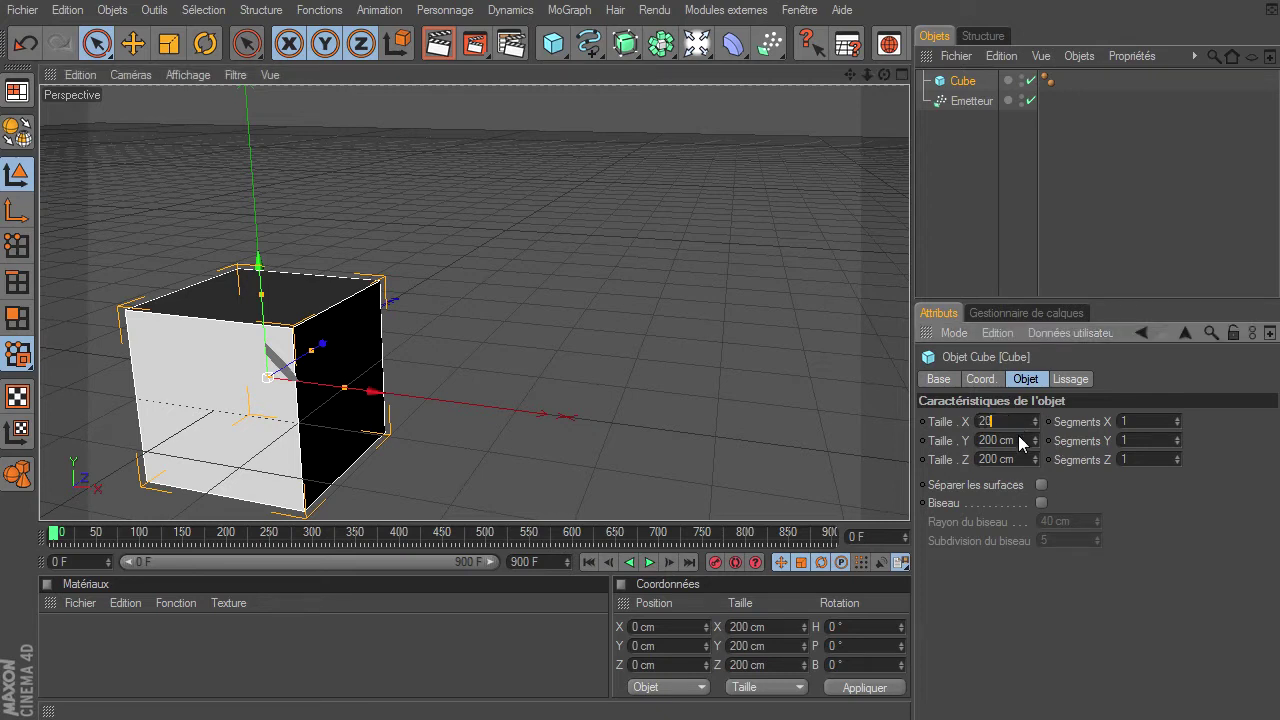
{"action": "double_click", "coordinate": [1015, 441]}
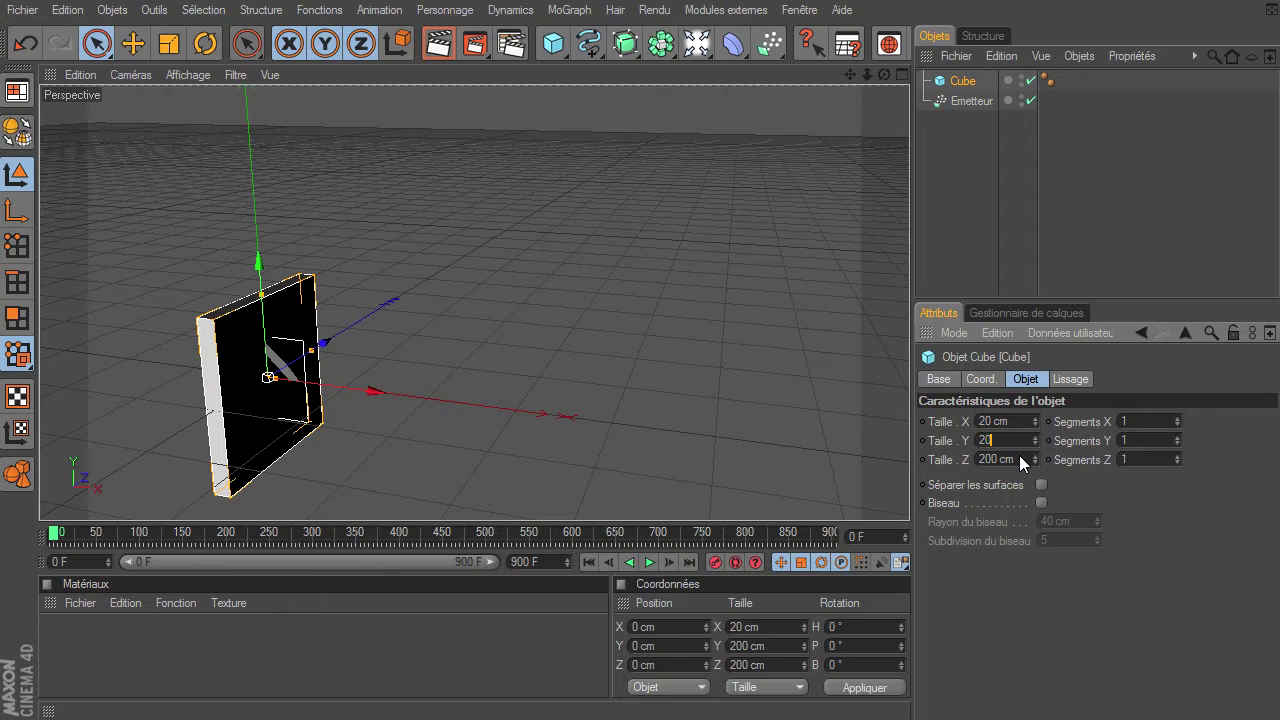
{"action": "double_click", "coordinate": [1019, 455]}
{"action": "type", "text": "100"}
{"action": "key", "text": "Return"}
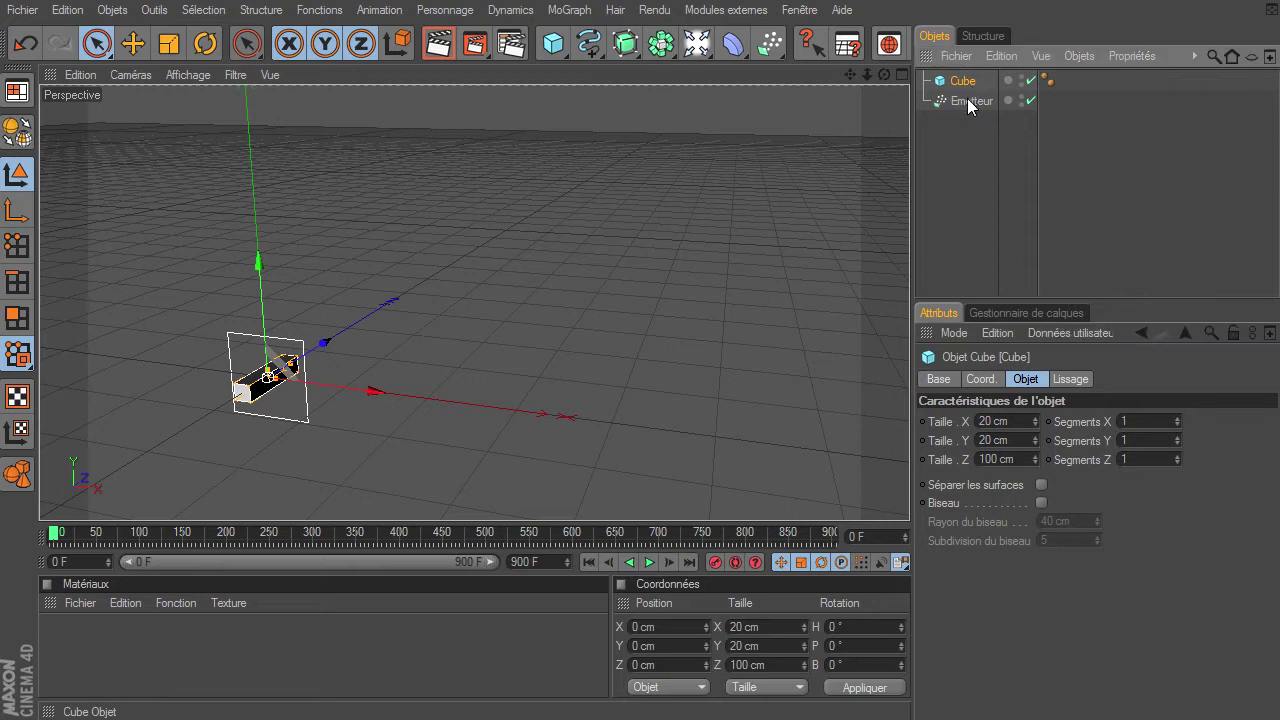
{"action": "left_click_drag", "start_coordinate": [962, 81], "coordinate": [967, 98]}
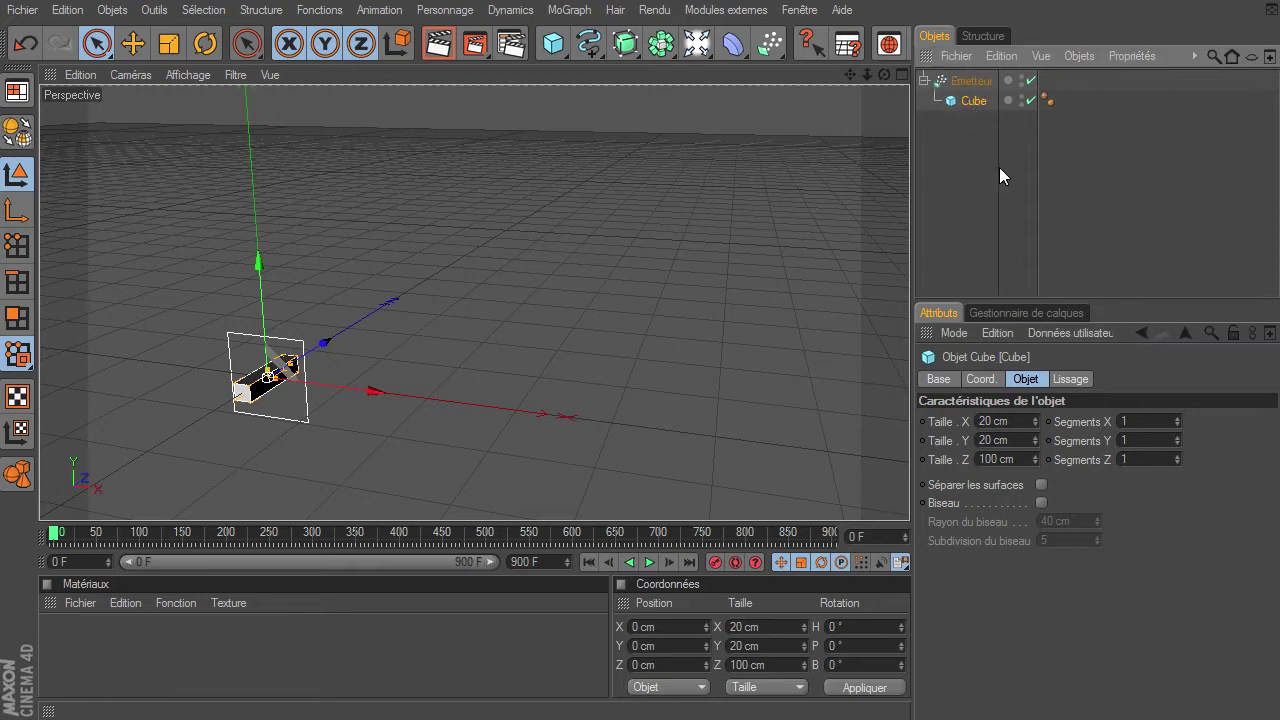
{"action": "left_click", "coordinate": [970, 81]}
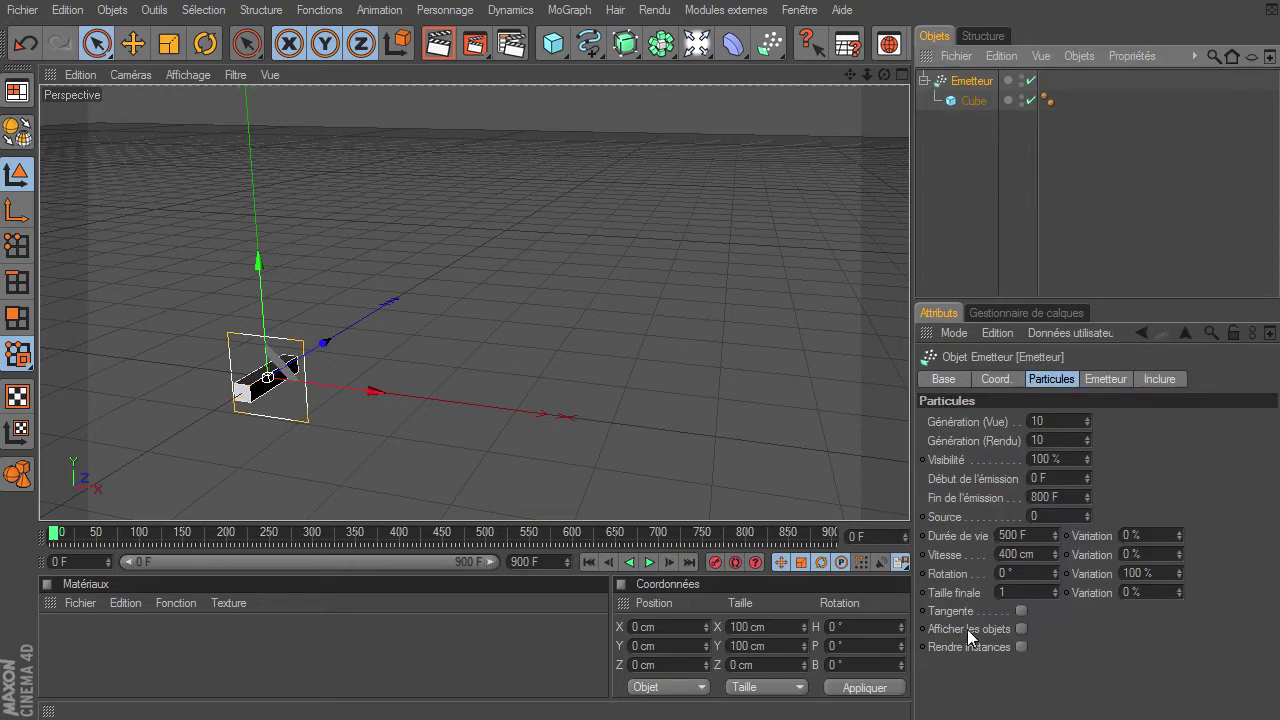
Enable the emitter's Afficher les objets option, preview the playback, and rewind to frame 0
{"action": "left_click", "coordinate": [1021, 629]}
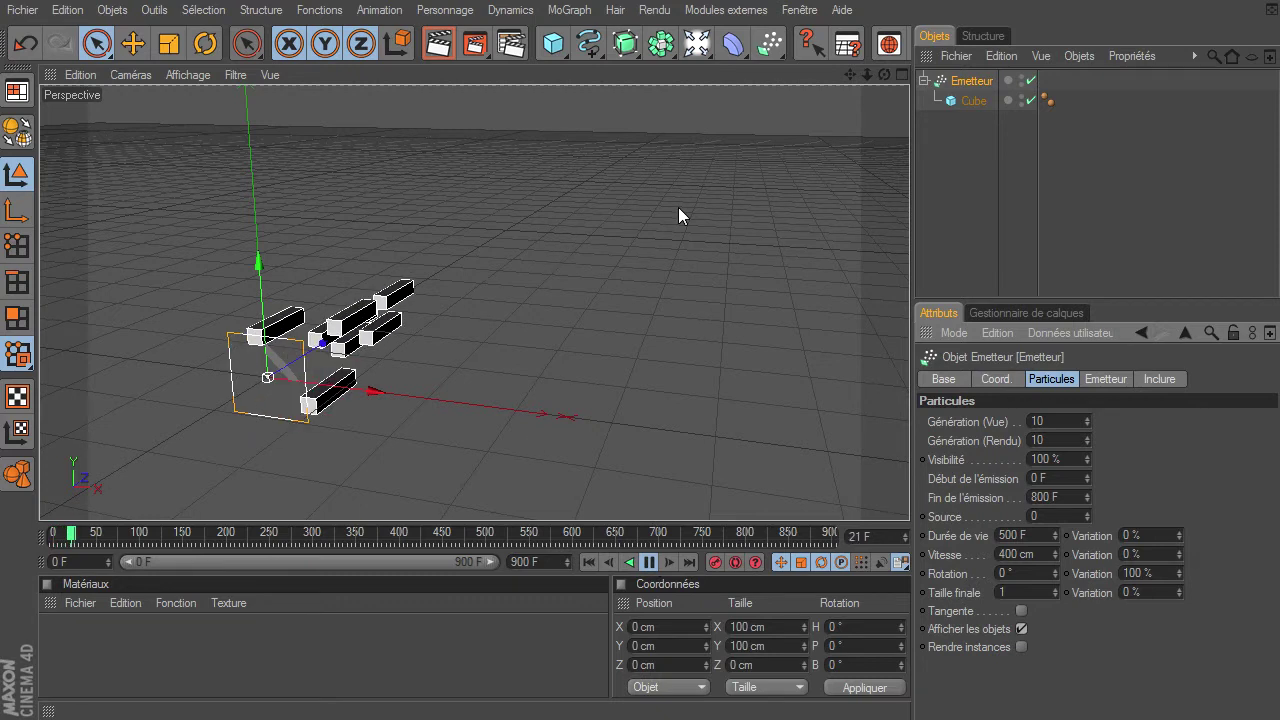
{"action": "left_click_drag", "start_coordinate": [886, 74], "coordinate": [909, 495]}
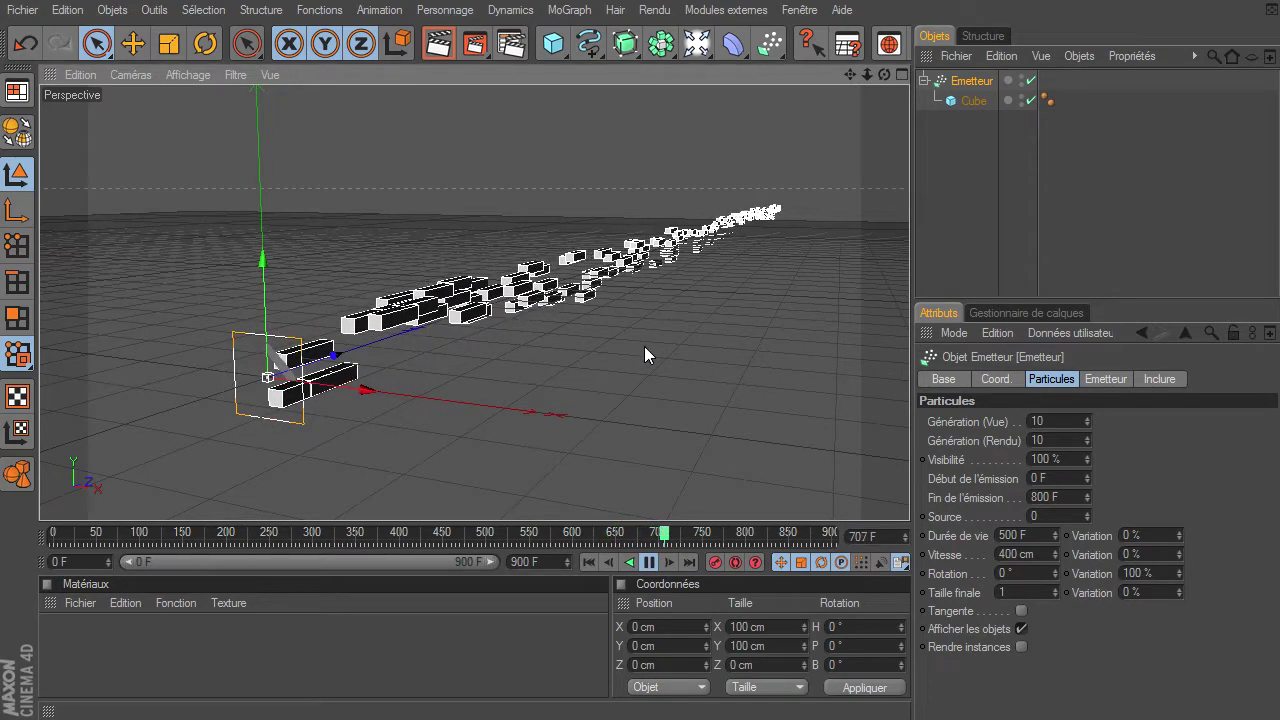
{"action": "left_click", "coordinate": [649, 562]}
{"action": "left_click", "coordinate": [588, 563]}
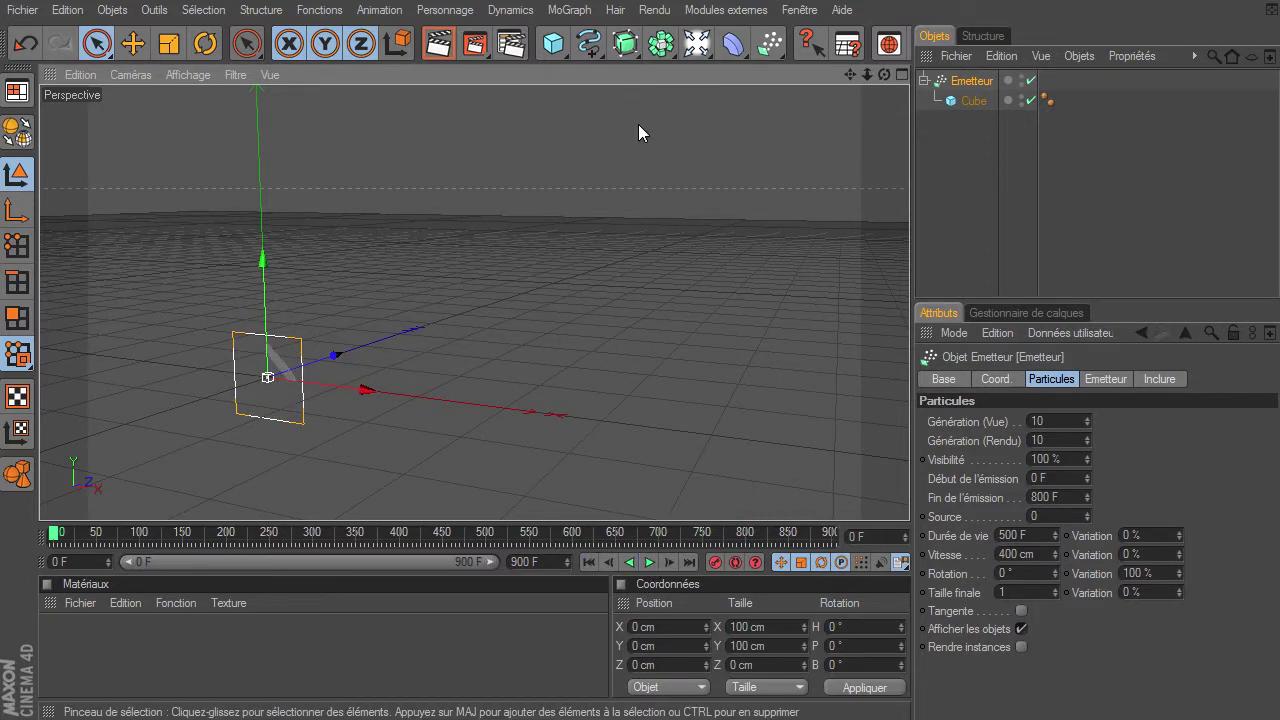
{"action": "left_click", "coordinate": [771, 45]}
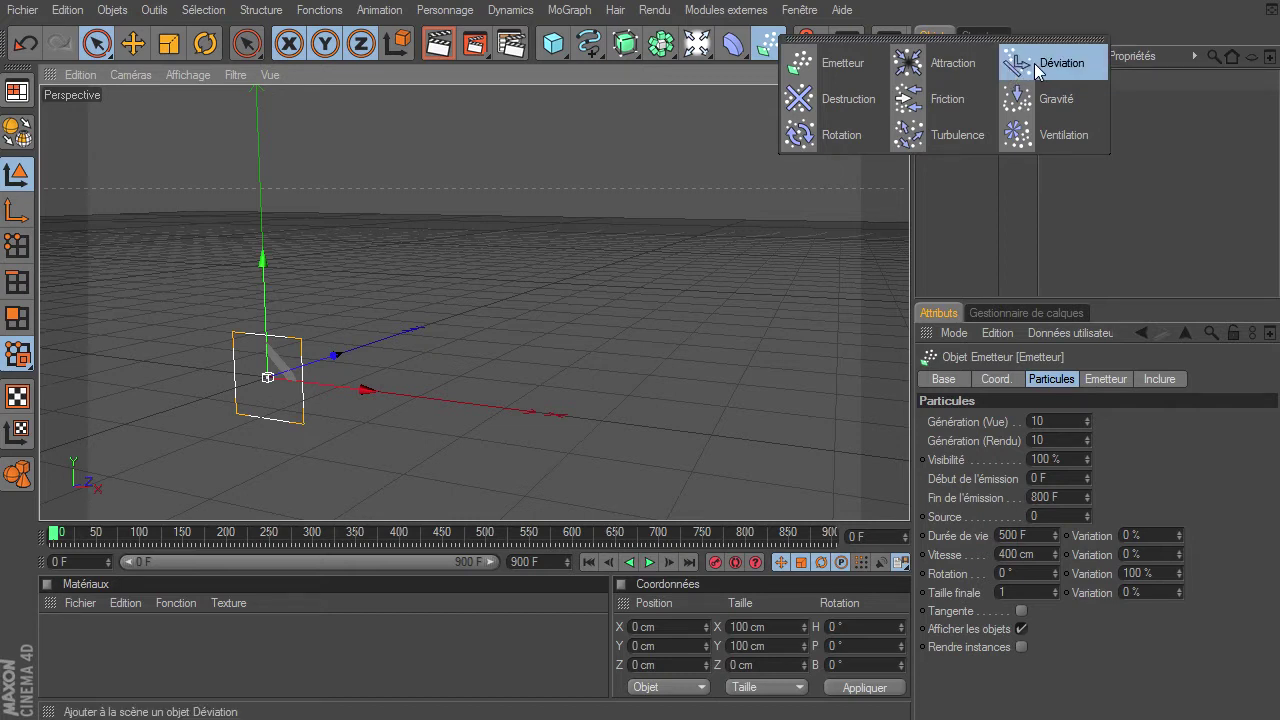
Add a Déviation deflector, move it along Z, scale it to 229.5 cm, and turn it 29° in heading
{"action": "left_click", "coordinate": [1037, 70]}
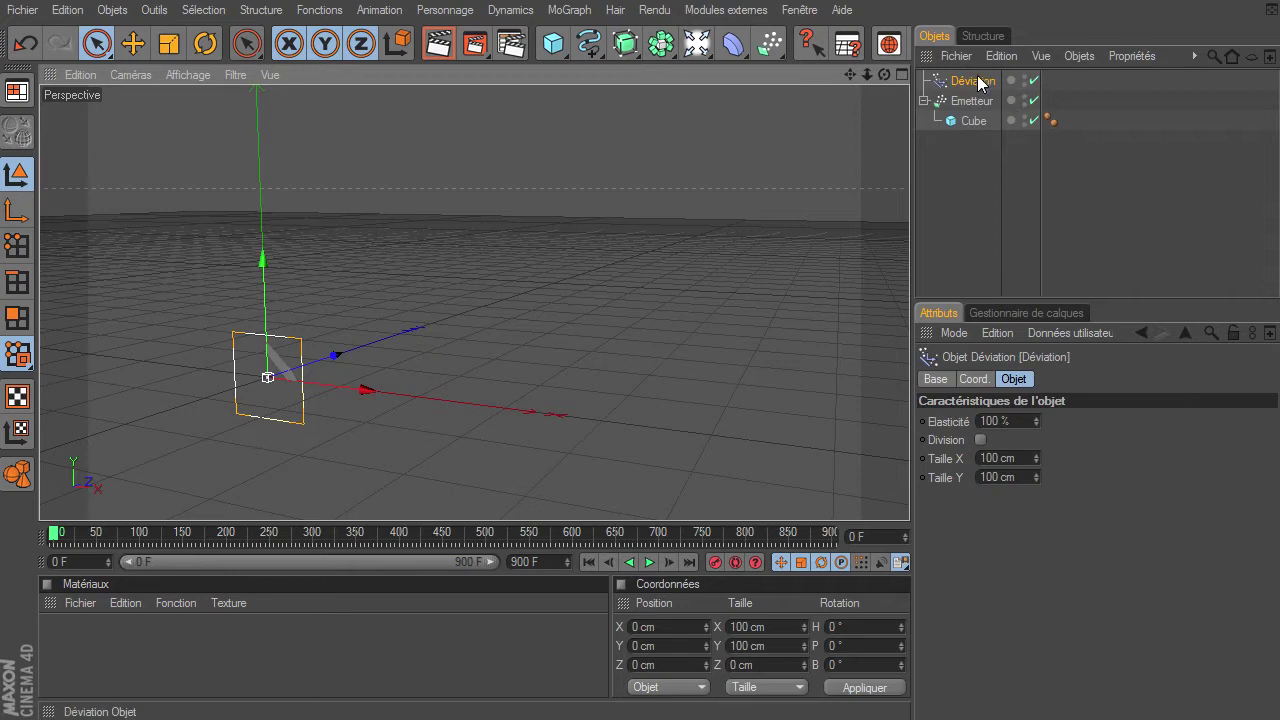
{"action": "mouse_move", "coordinate": [334, 355]}
{"action": "left_mouse_down"}
{"action": "mouse_move", "coordinate": [919, 493]}
{"action": "mouse_move", "coordinate": [944, 480]}
{"action": "mouse_move", "coordinate": [331, 354]}
{"action": "left_mouse_up"}
{"action": "left_click", "coordinate": [167, 52]}
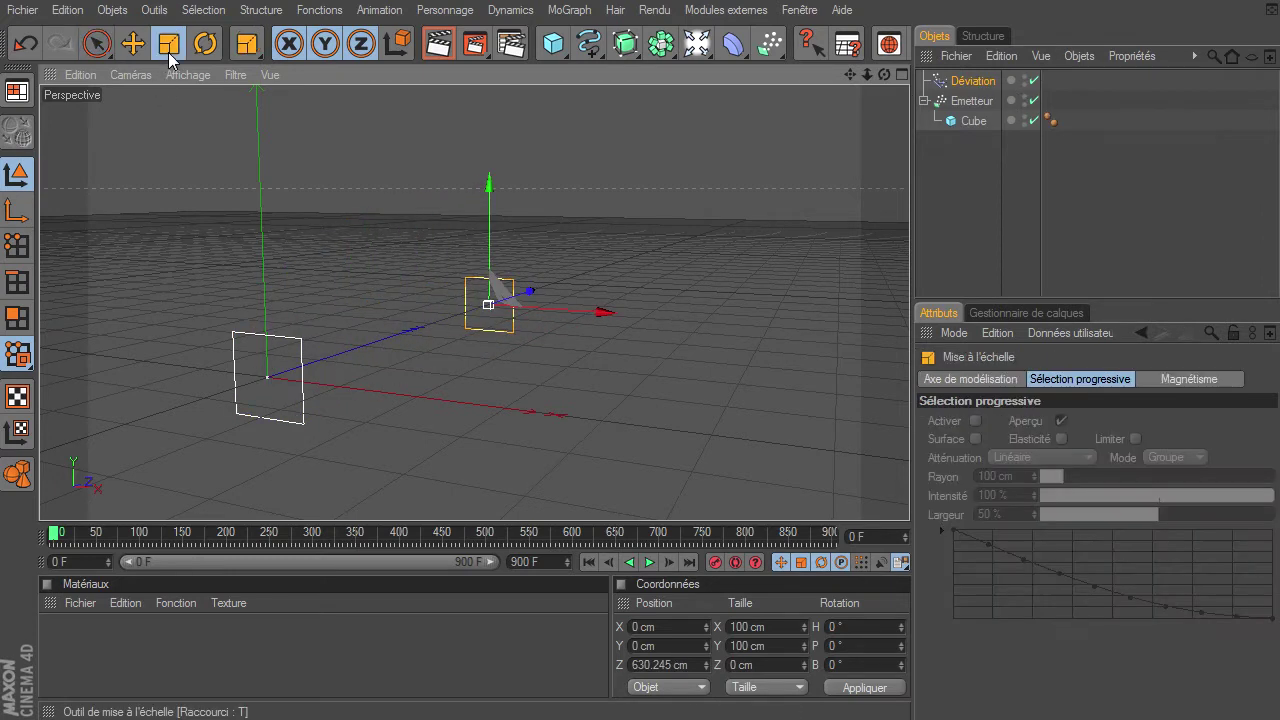
{"action": "mouse_move", "coordinate": [487, 302]}
{"action": "left_mouse_down"}
{"action": "mouse_move", "coordinate": [1050, 495]}
{"action": "mouse_move", "coordinate": [1120, 495]}
{"action": "left_mouse_up"}
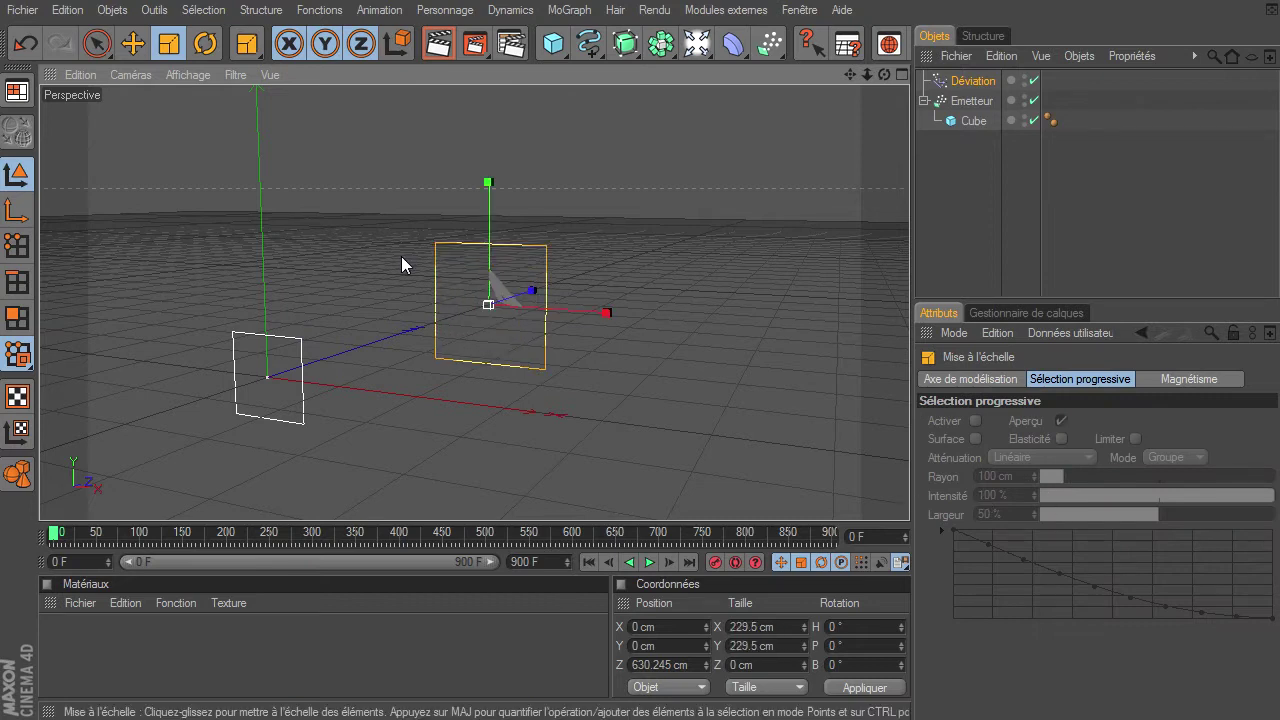
{"action": "left_click", "coordinate": [205, 43]}
{"action": "left_click_drag", "start_coordinate": [437, 309], "coordinate": [489, 316]}
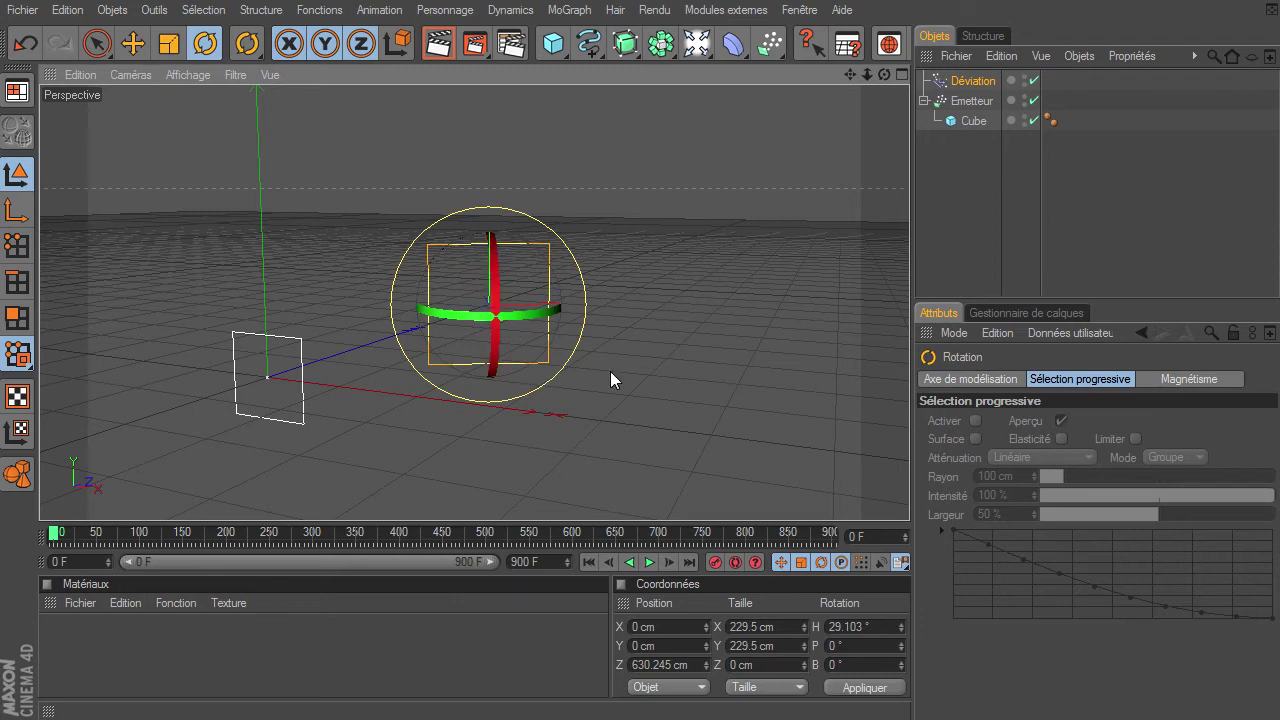
{"action": "left_click", "coordinate": [985, 181]}
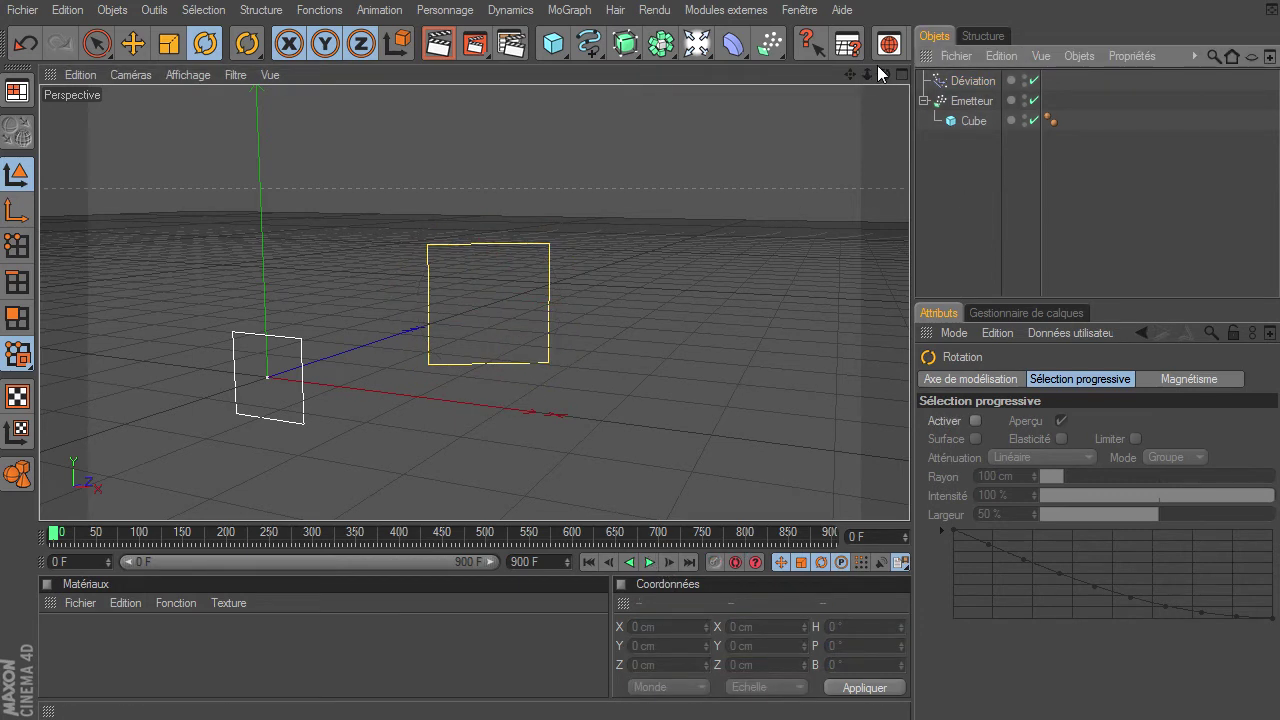
{"action": "left_click_drag", "start_coordinate": [450, 300], "coordinate": [384, 312], "text": "alt"}
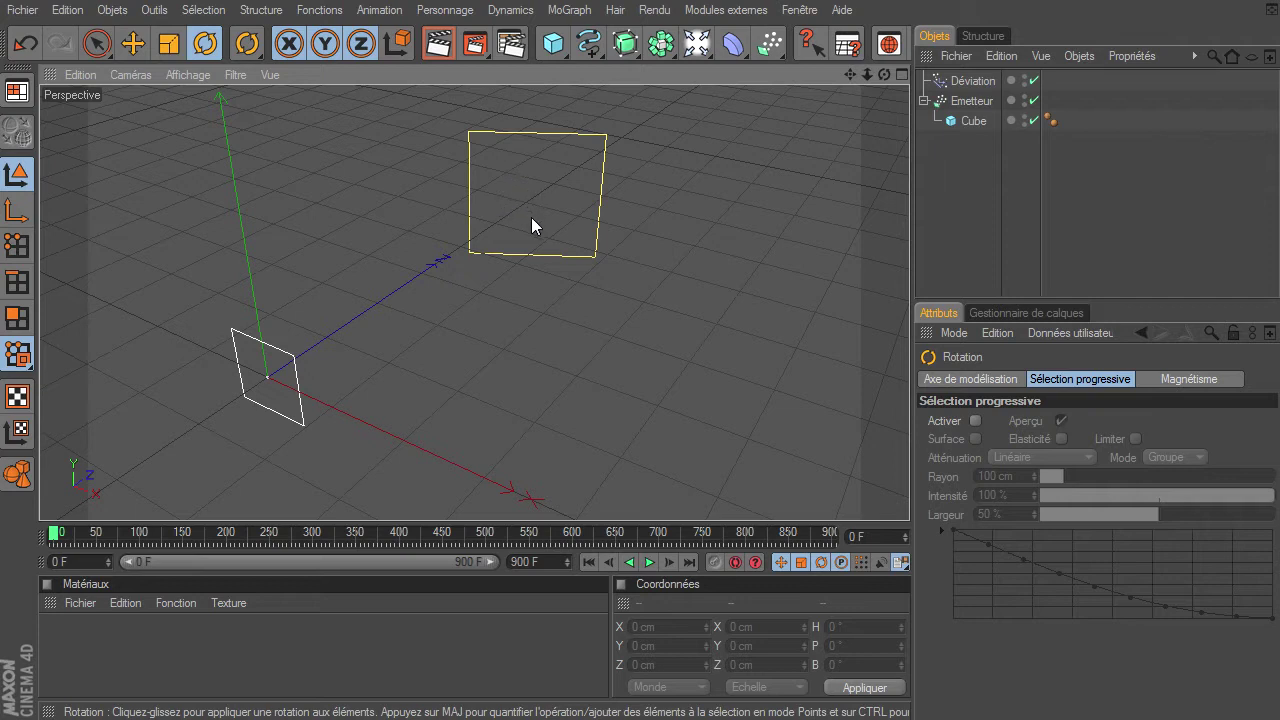
{"action": "left_click", "coordinate": [649, 562]}
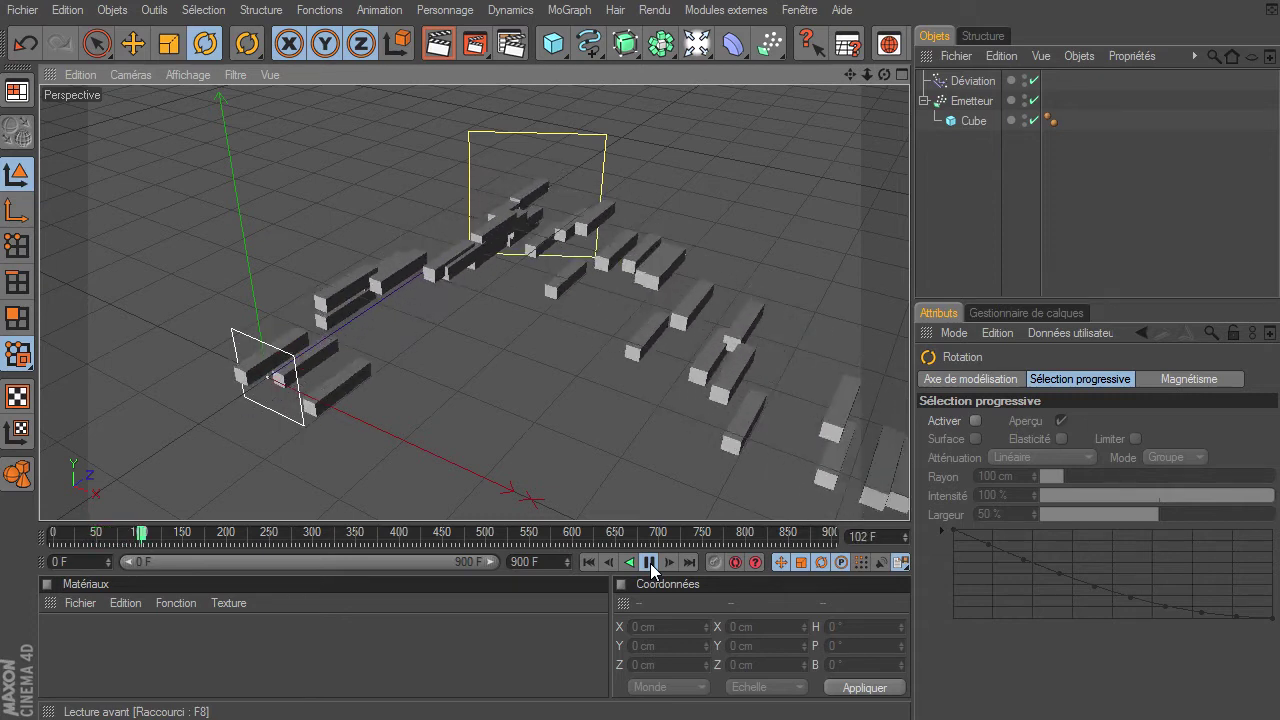
{"action": "left_click", "coordinate": [649, 562]}
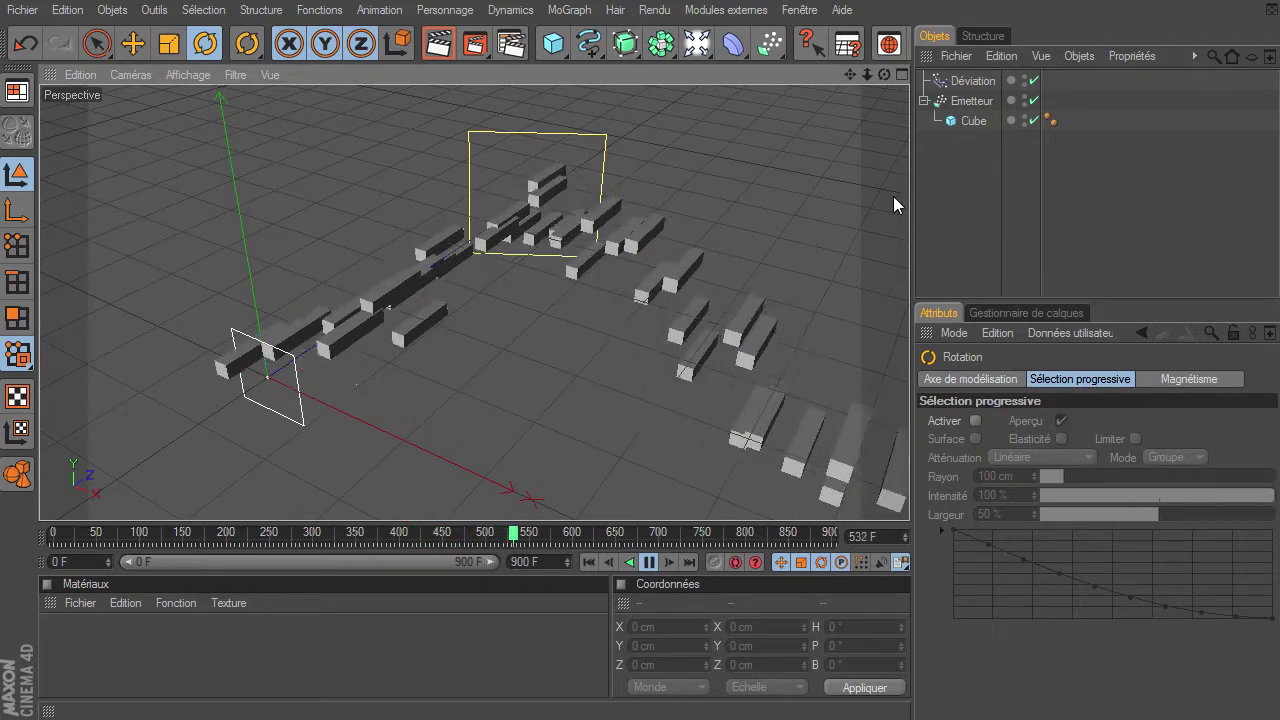
{"action": "left_click_drag", "start_coordinate": [884, 76], "coordinate": [908, 495]}
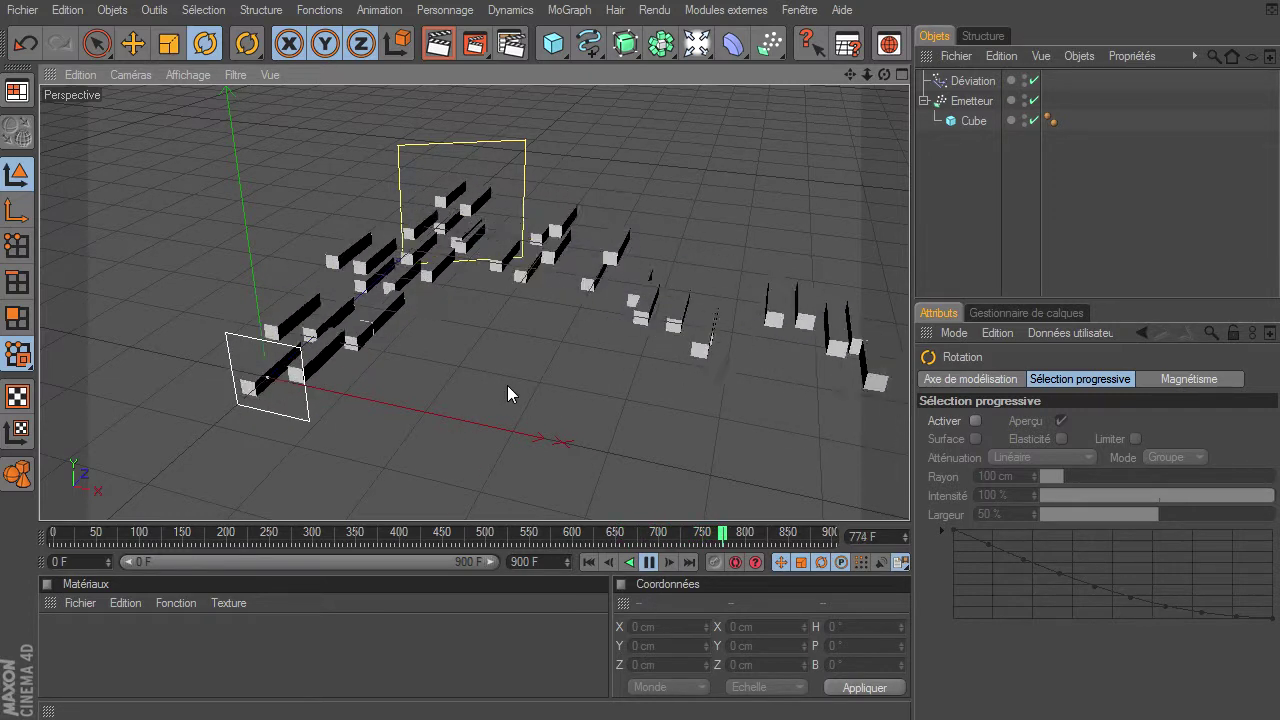
{"action": "left_click", "coordinate": [648, 566]}
{"action": "left_click", "coordinate": [589, 562]}
{"action": "left_click", "coordinate": [979, 84]}
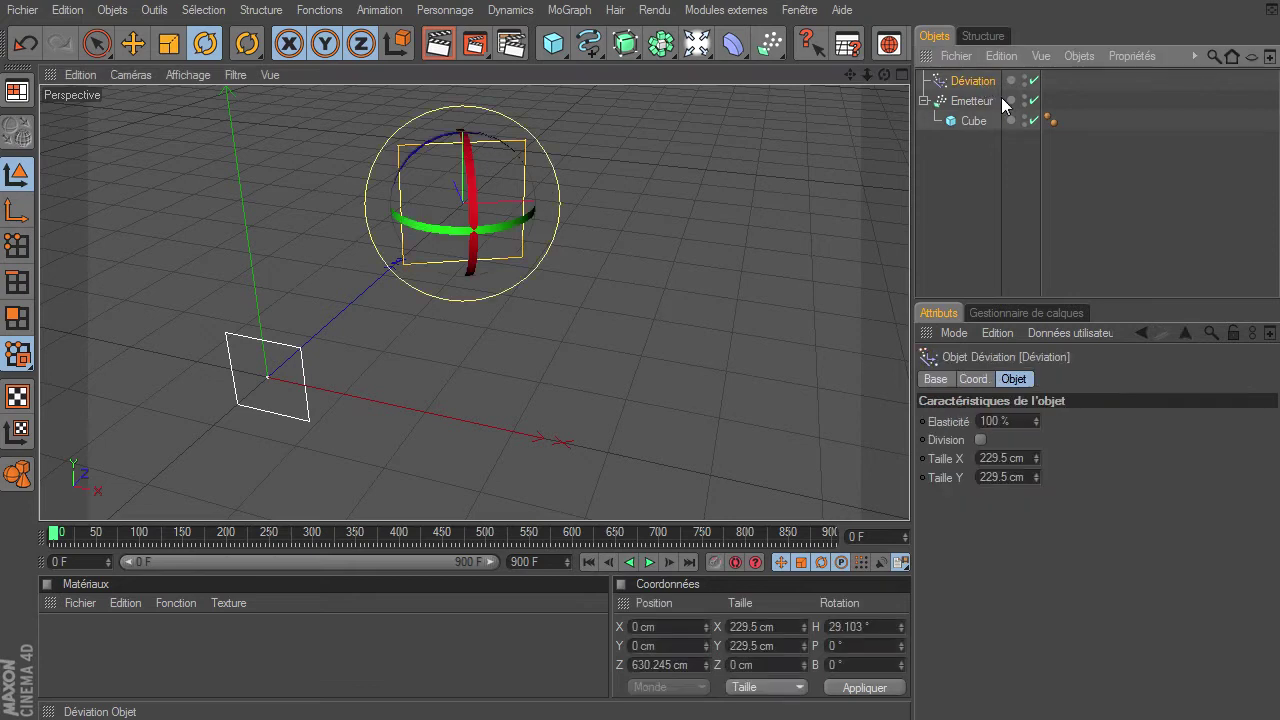
{"action": "key", "text": "Delete"}
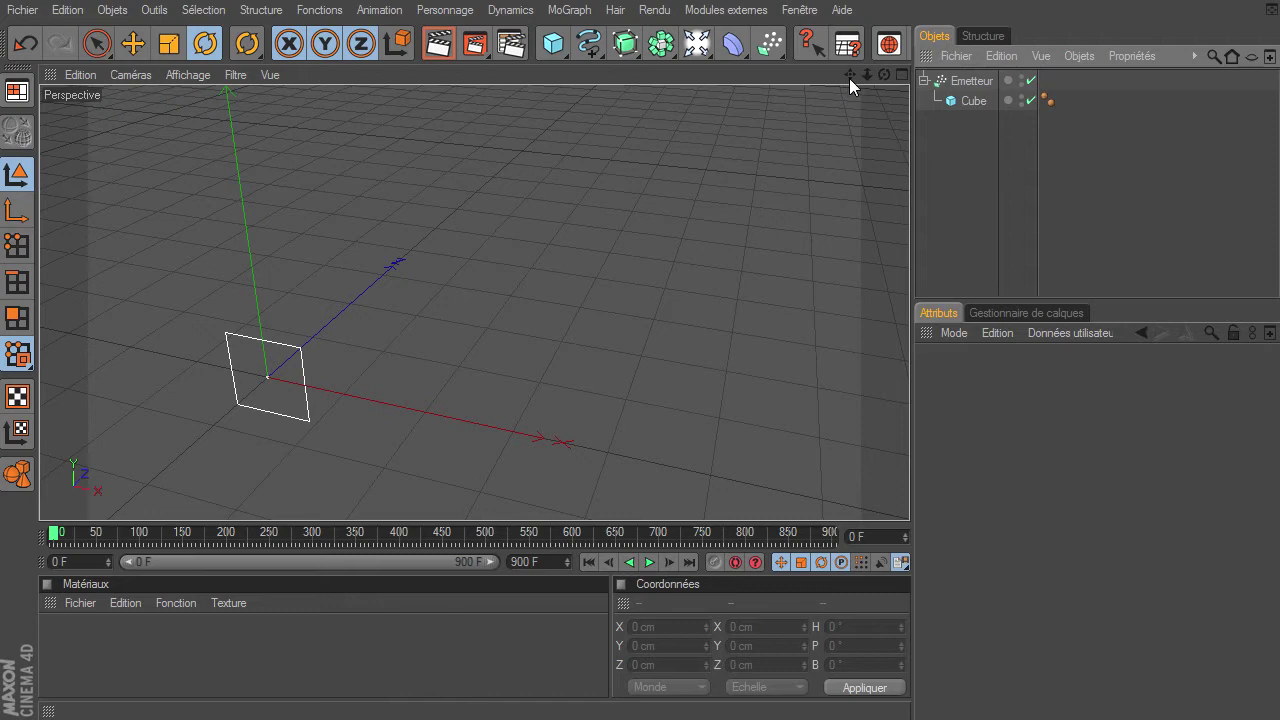
{"action": "left_click_drag", "start_coordinate": [850, 75], "coordinate": [909, 495]}
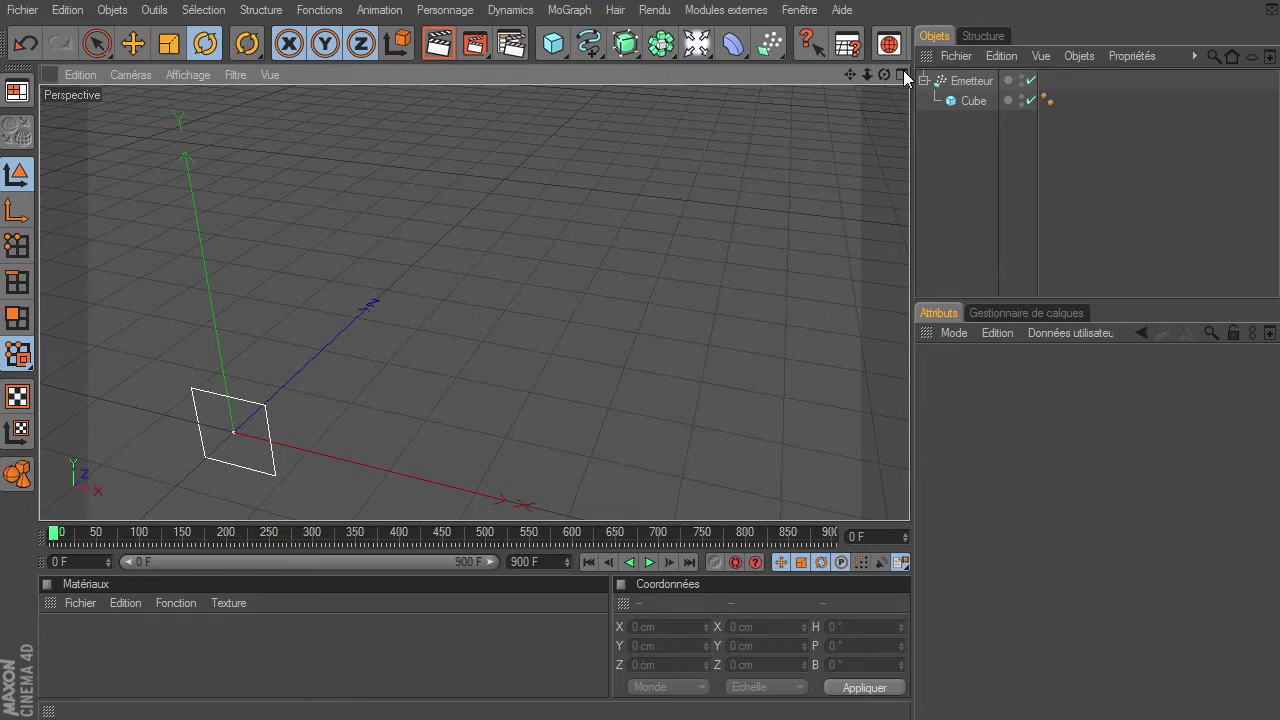
In the maximized top view, draw an Akima spline S-curve upward from the origin
{"action": "left_click", "coordinate": [903, 74]}
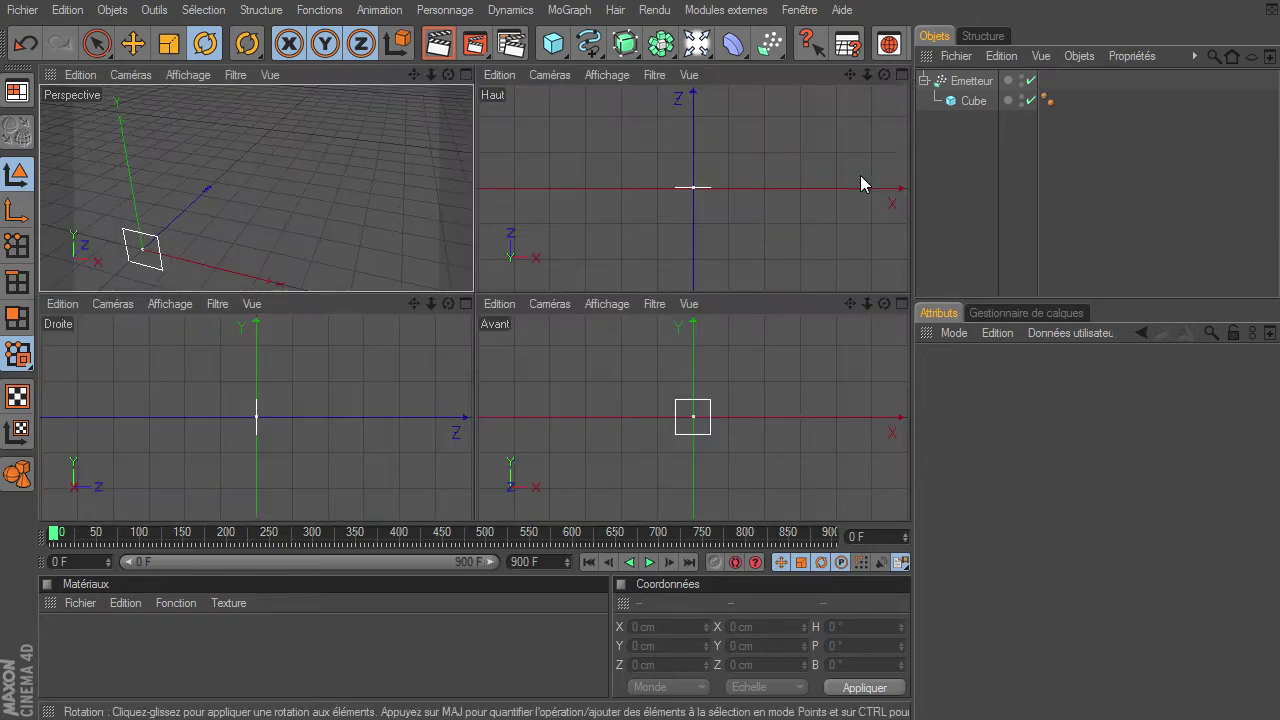
{"action": "left_click", "coordinate": [901, 75]}
{"action": "left_click_drag", "start_coordinate": [854, 77], "coordinate": [909, 495]}
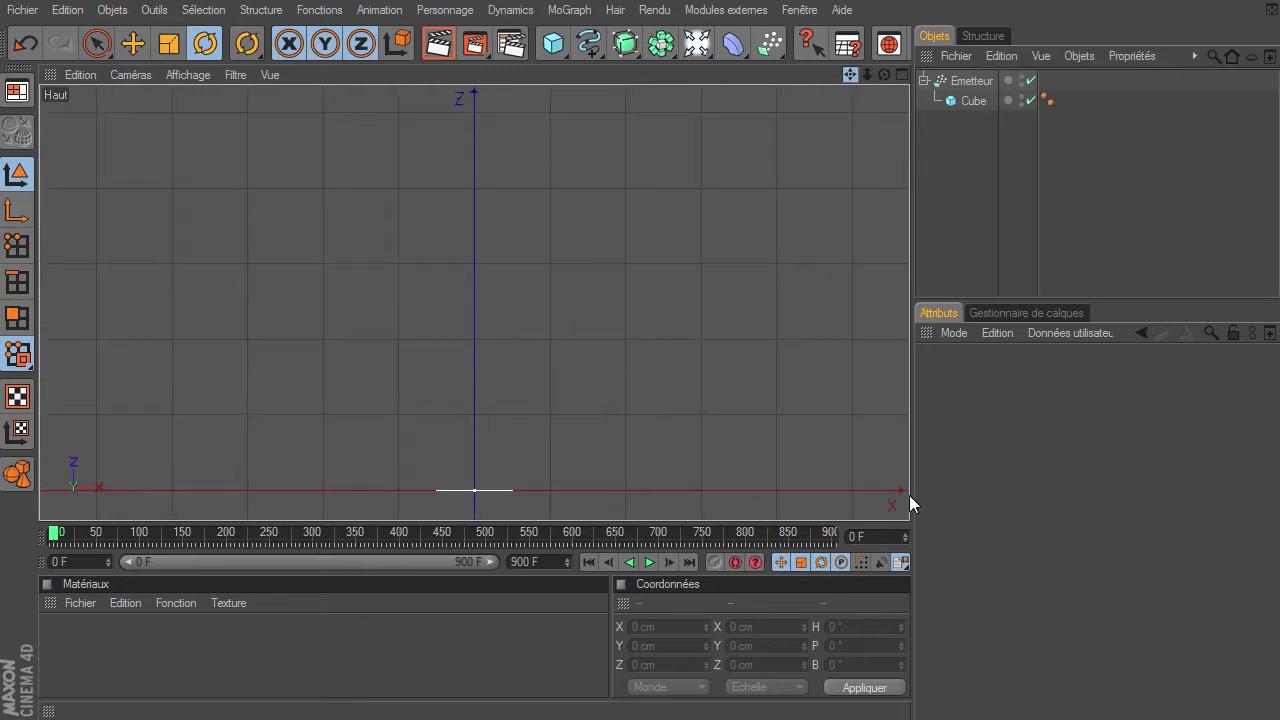
{"action": "mouse_move", "coordinate": [867, 74]}
{"action": "left_mouse_down"}
{"action": "mouse_move", "coordinate": [897, 498]}
{"action": "mouse_move", "coordinate": [909, 495]}
{"action": "left_mouse_up"}
{"action": "mouse_move", "coordinate": [851, 72]}
{"action": "left_mouse_down"}
{"action": "mouse_move", "coordinate": [909, 495]}
{"action": "mouse_move", "coordinate": [858, 54]}
{"action": "left_mouse_up"}
{"action": "left_click_drag", "start_coordinate": [589, 43], "coordinate": [631, 92]}
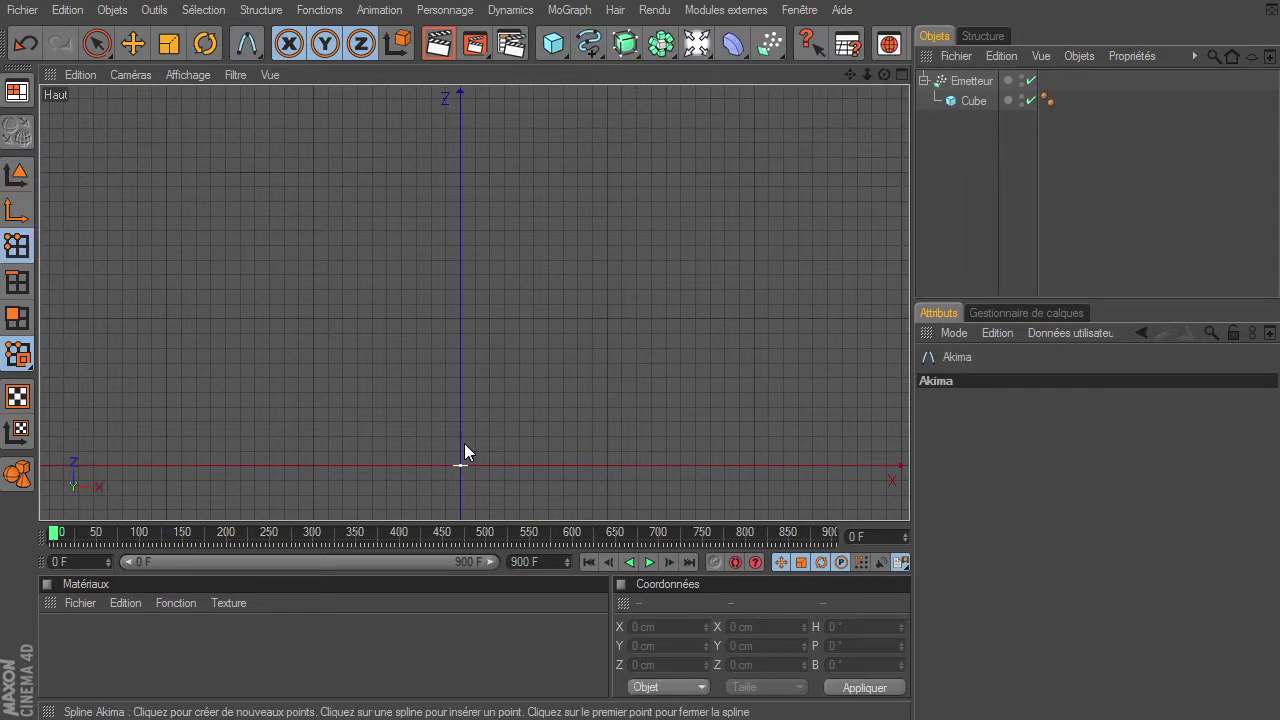
{"action": "left_click", "coordinate": [460, 451]}
{"action": "left_click", "coordinate": [518, 367]}
{"action": "left_click", "coordinate": [384, 301]}
{"action": "left_click", "coordinate": [532, 197]}
{"action": "left_click", "coordinate": [367, 109]}
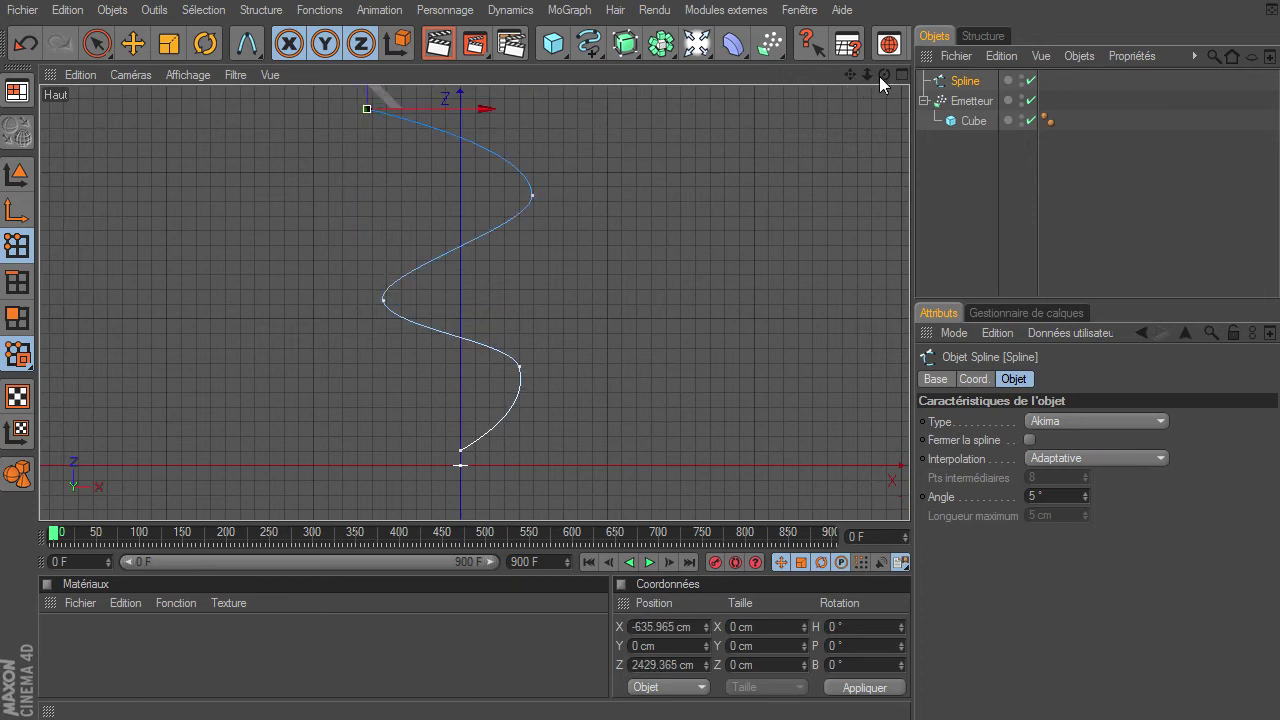
Extend the Akima spline so it loops back around to end near its start
{"action": "left_click_drag", "start_coordinate": [848, 77], "coordinate": [698, 119]}
{"action": "left_click", "coordinate": [521, 137]}
{"action": "left_click", "coordinate": [614, 296]}
{"action": "left_click", "coordinate": [565, 455]}
{"action": "left_click", "coordinate": [354, 500]}
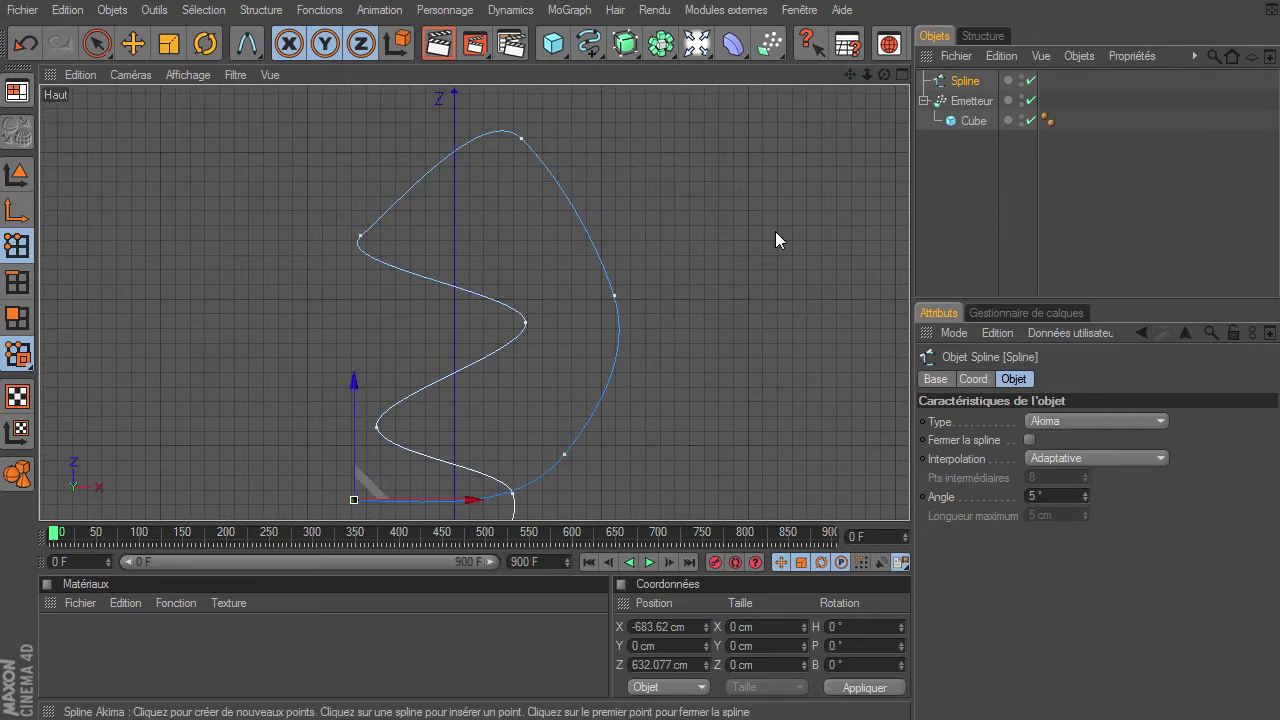
{"action": "left_click", "coordinate": [96, 43]}
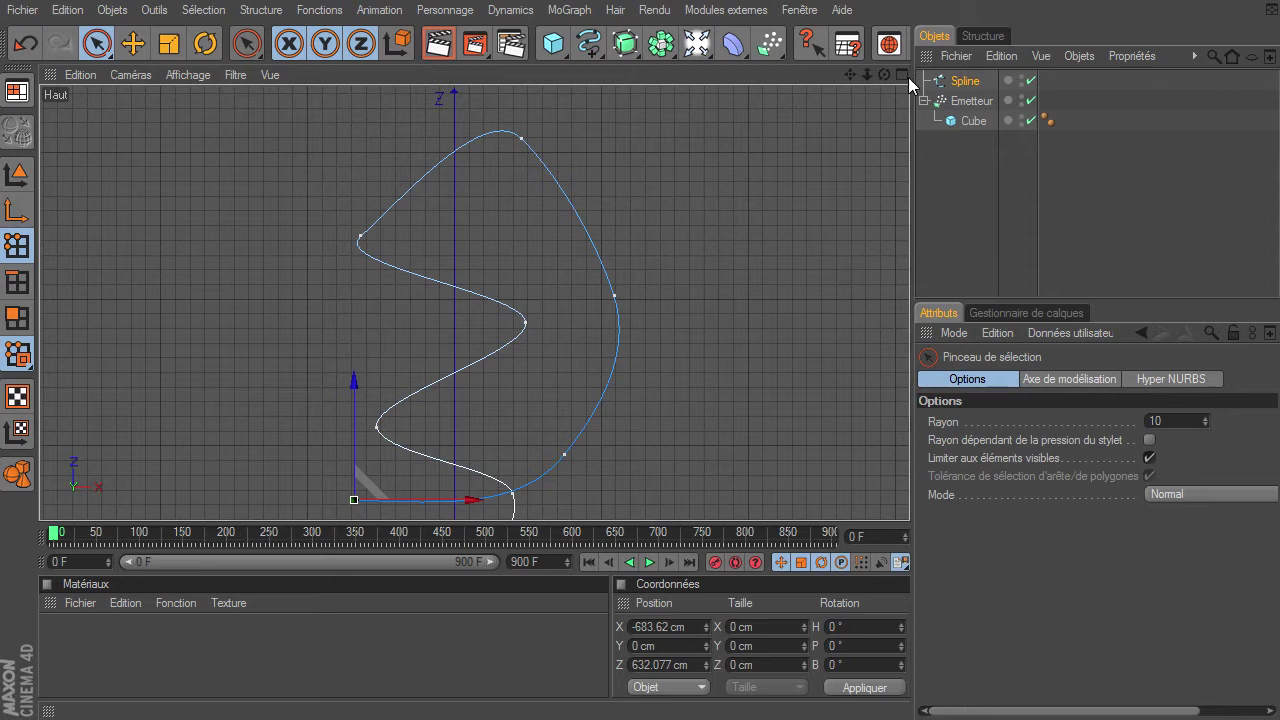
{"action": "left_click", "coordinate": [900, 76]}
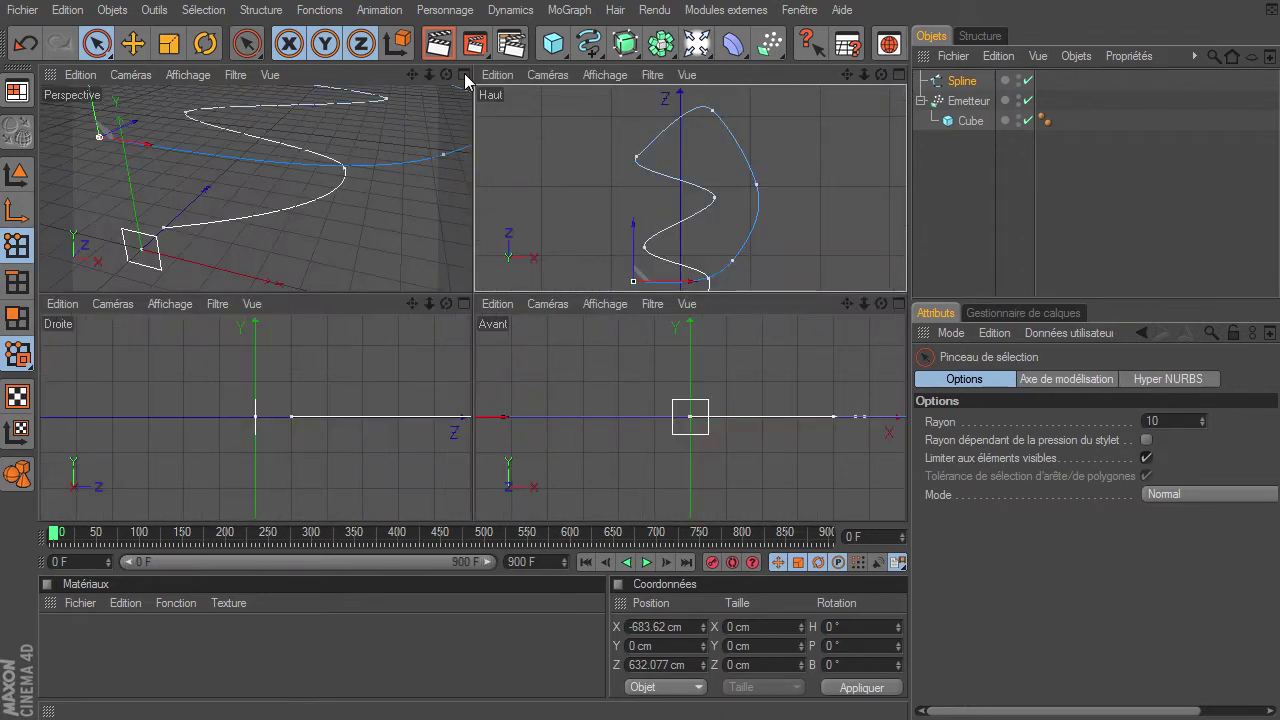
Lower two far-loop spline points below the ground, one to about -380 cm
{"action": "left_click", "coordinate": [463, 74]}
{"action": "mouse_move", "coordinate": [866, 74]}
{"action": "left_mouse_down"}
{"action": "mouse_move", "coordinate": [906, 495]}
{"action": "mouse_move", "coordinate": [850, 76]}
{"action": "left_mouse_up"}
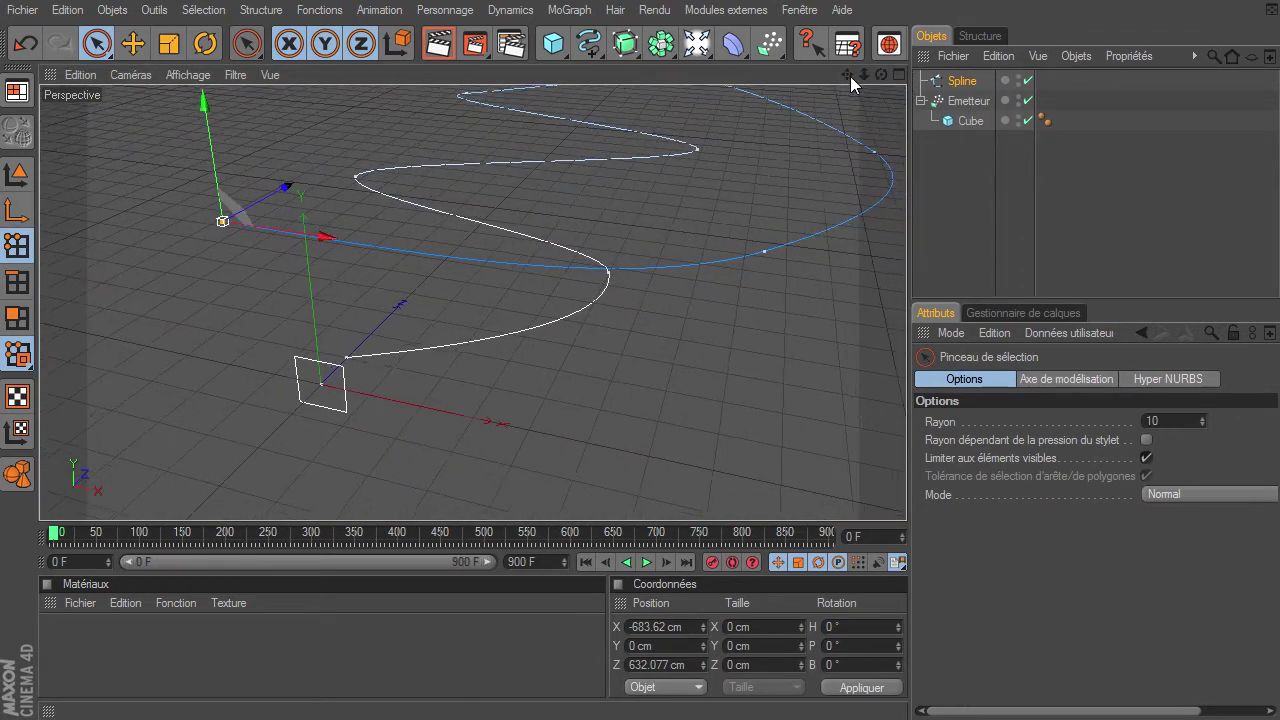
{"action": "left_click", "coordinate": [765, 247]}
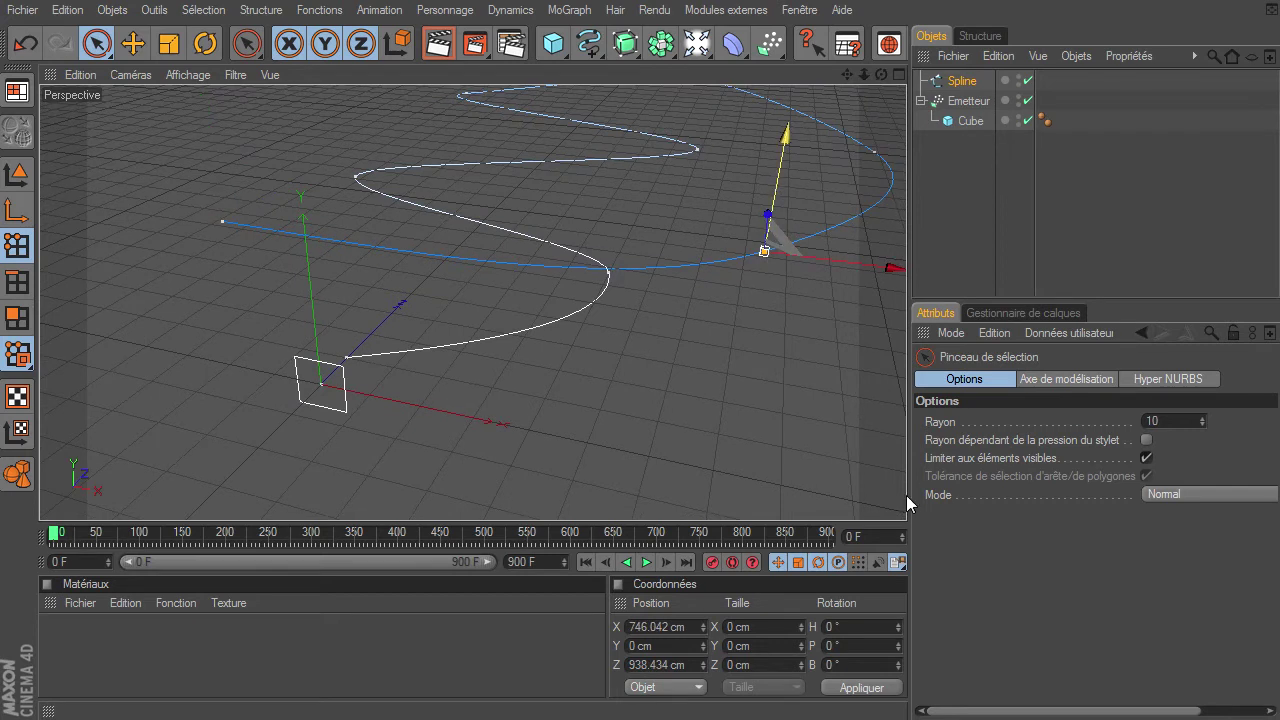
{"action": "left_click_drag", "start_coordinate": [767, 203], "coordinate": [740, 368]}
{"action": "left_click", "coordinate": [874, 154]}
{"action": "left_click_drag", "start_coordinate": [874, 154], "coordinate": [899, 518]}
Raise two more spline points to about 323 cm and 296 cm
{"action": "left_click_drag", "start_coordinate": [857, 72], "coordinate": [708, 219]}
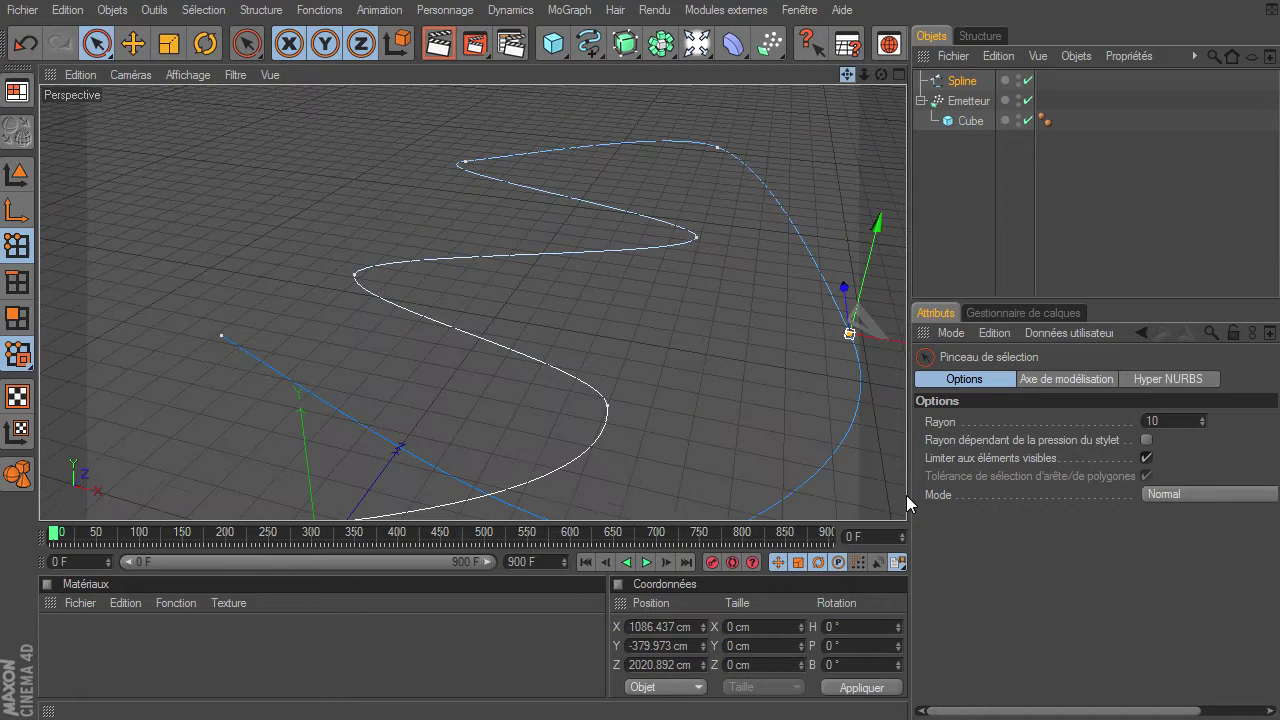
{"action": "left_click", "coordinate": [684, 245]}
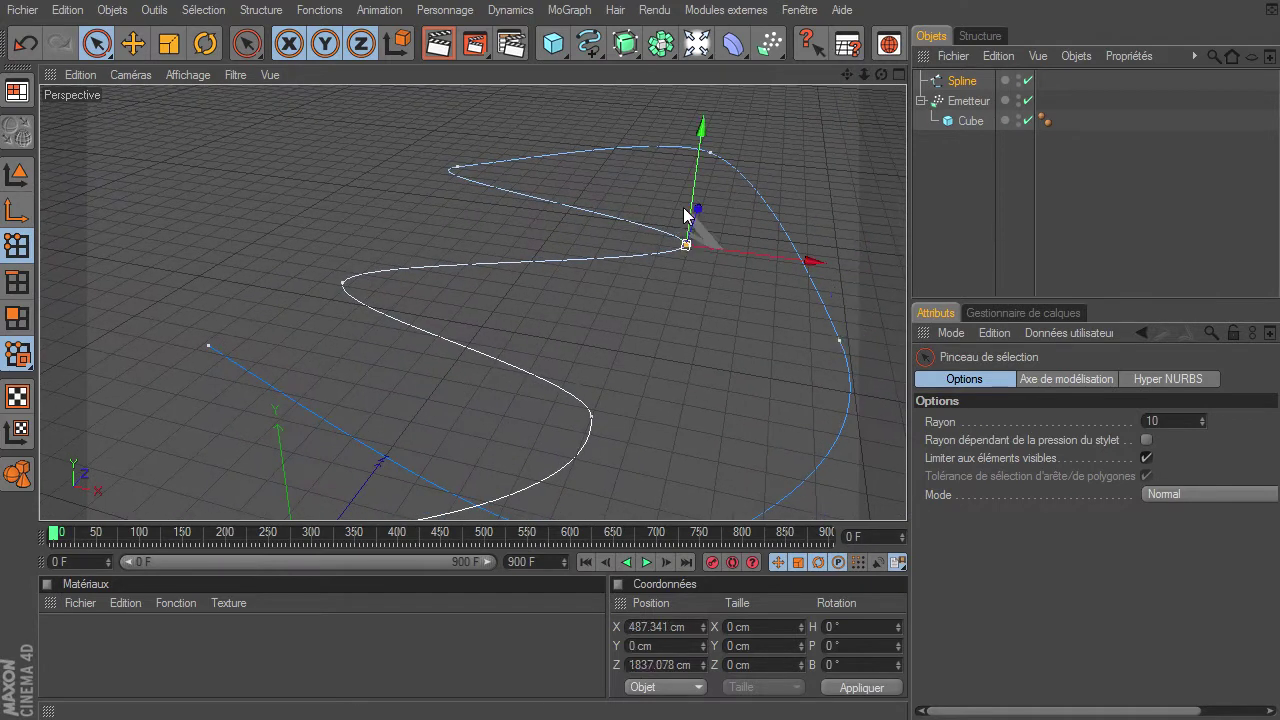
{"action": "left_click_drag", "start_coordinate": [686, 207], "coordinate": [697, 124]}
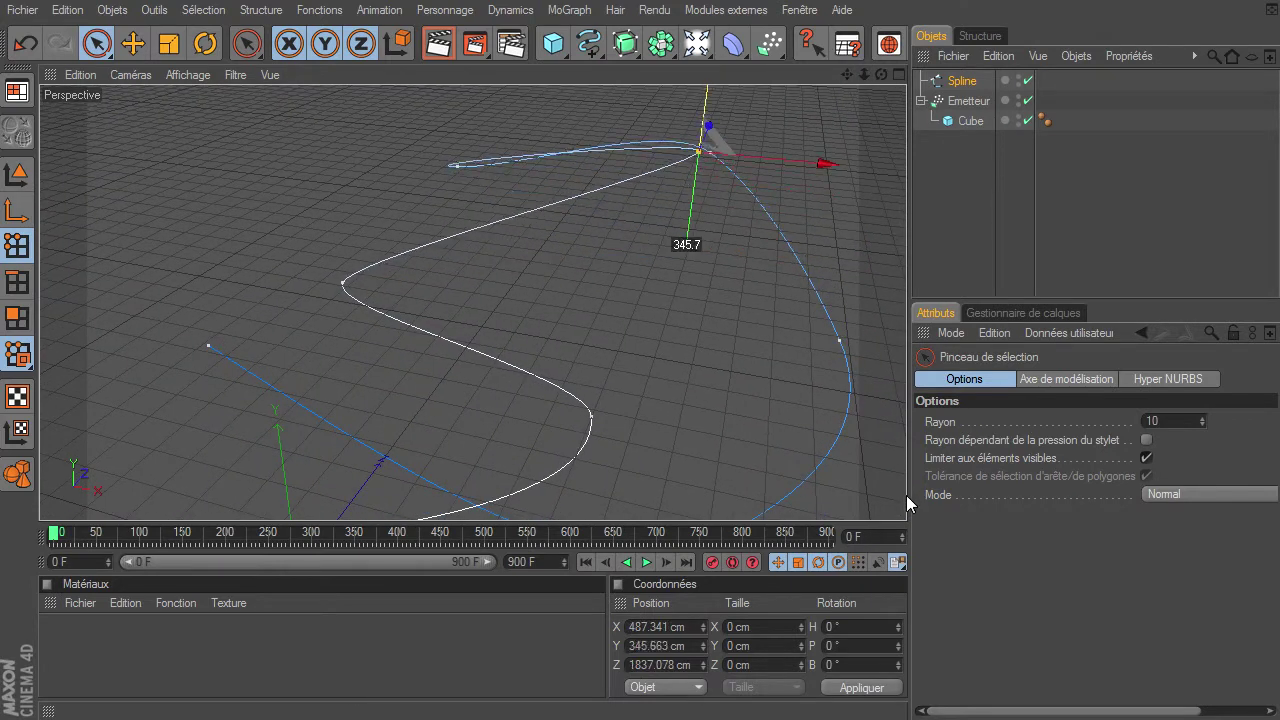
{"action": "left_click", "coordinate": [590, 417]}
{"action": "left_click_drag", "start_coordinate": [595, 373], "coordinate": [906, 495]}
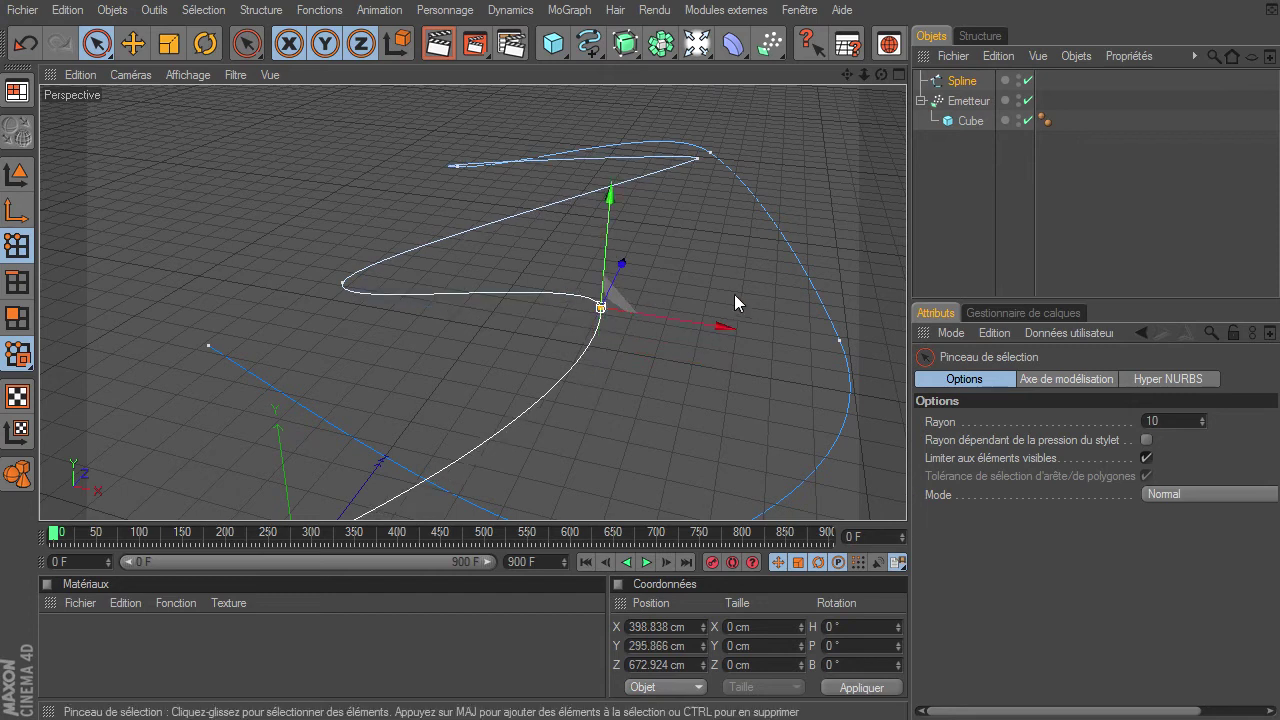
{"action": "left_click", "coordinate": [855, 145]}
{"action": "mouse_move", "coordinate": [881, 74]}
{"action": "left_mouse_down"}
{"action": "mouse_move", "coordinate": [906, 495]}
{"action": "mouse_move", "coordinate": [866, 78]}
{"action": "mouse_move", "coordinate": [906, 495]}
{"action": "left_mouse_up"}
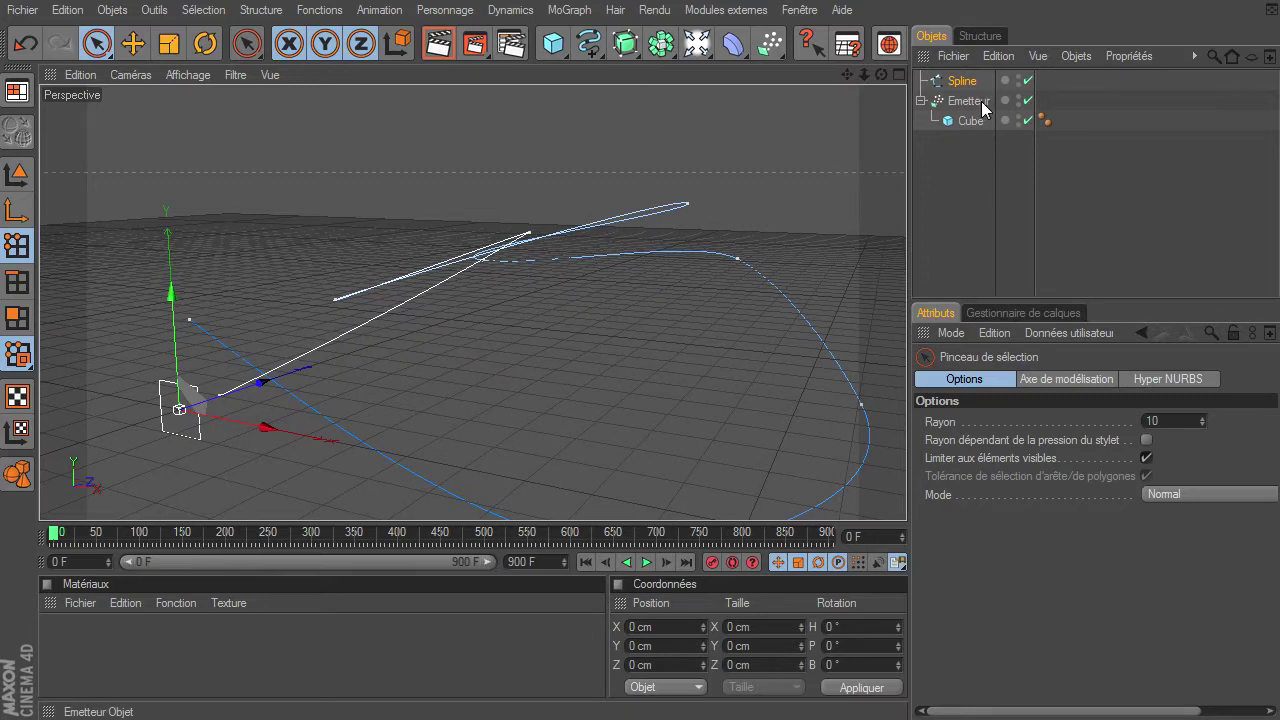
{"action": "left_click", "coordinate": [647, 570]}
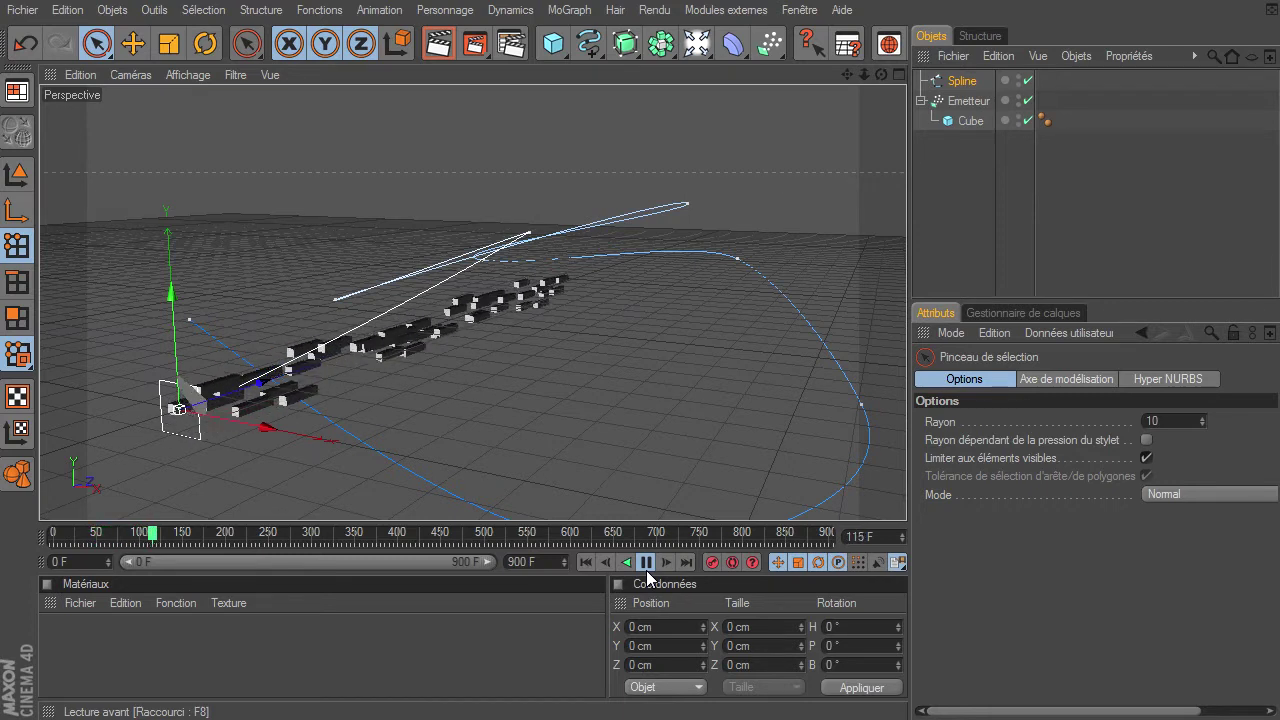
{"action": "left_click", "coordinate": [646, 562]}
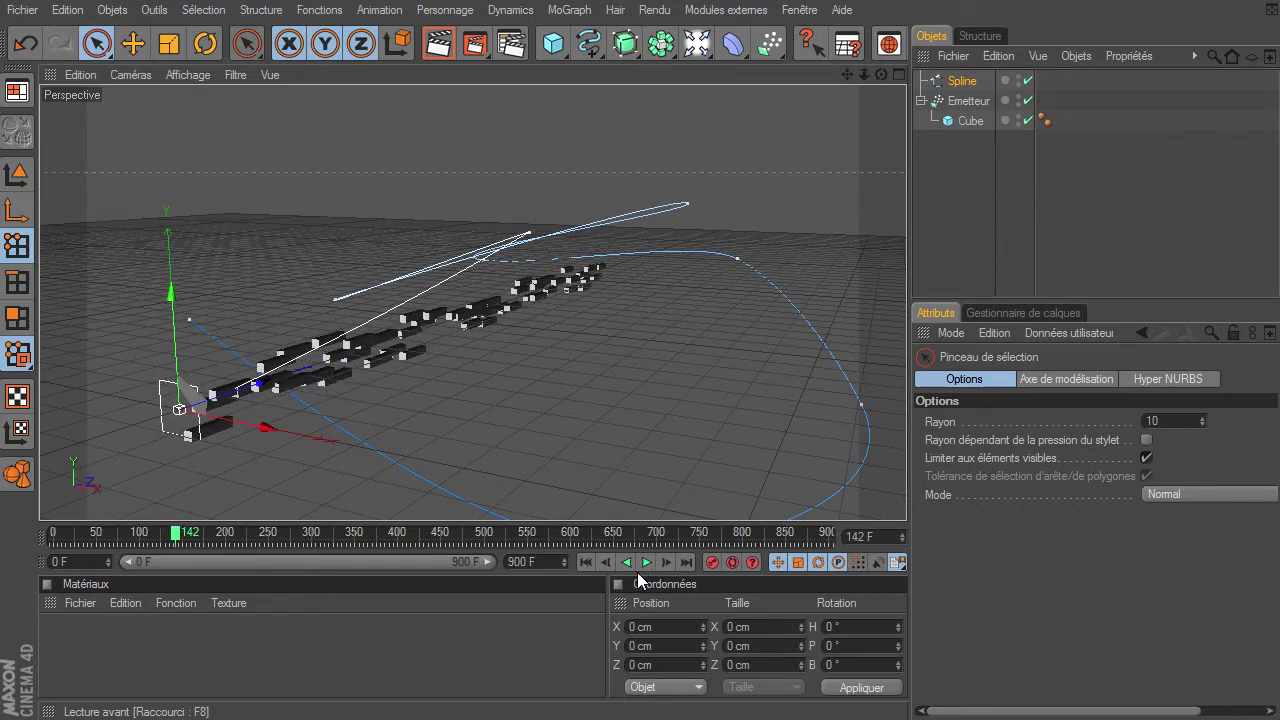
{"action": "left_click", "coordinate": [586, 562]}
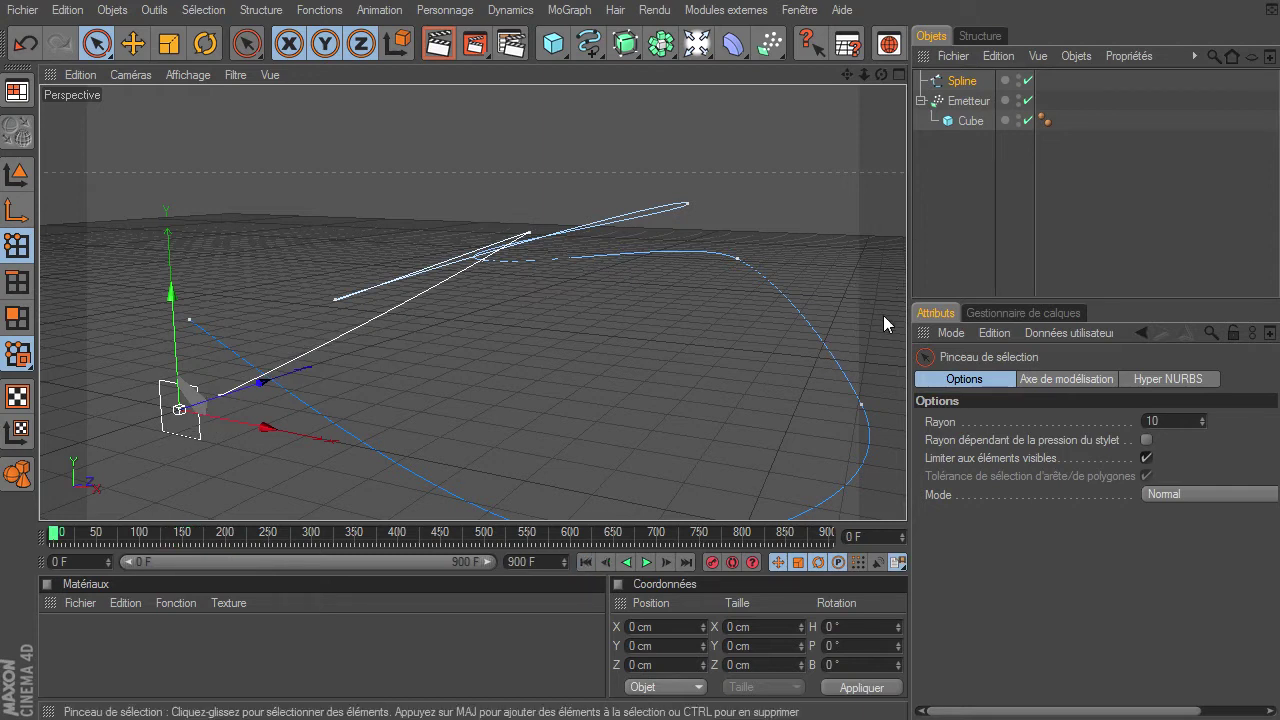
Browse the MoGraph and deformer lists, then add an Enveloppe spline from the MoGraph menu
{"action": "left_click", "coordinate": [565, 10]}
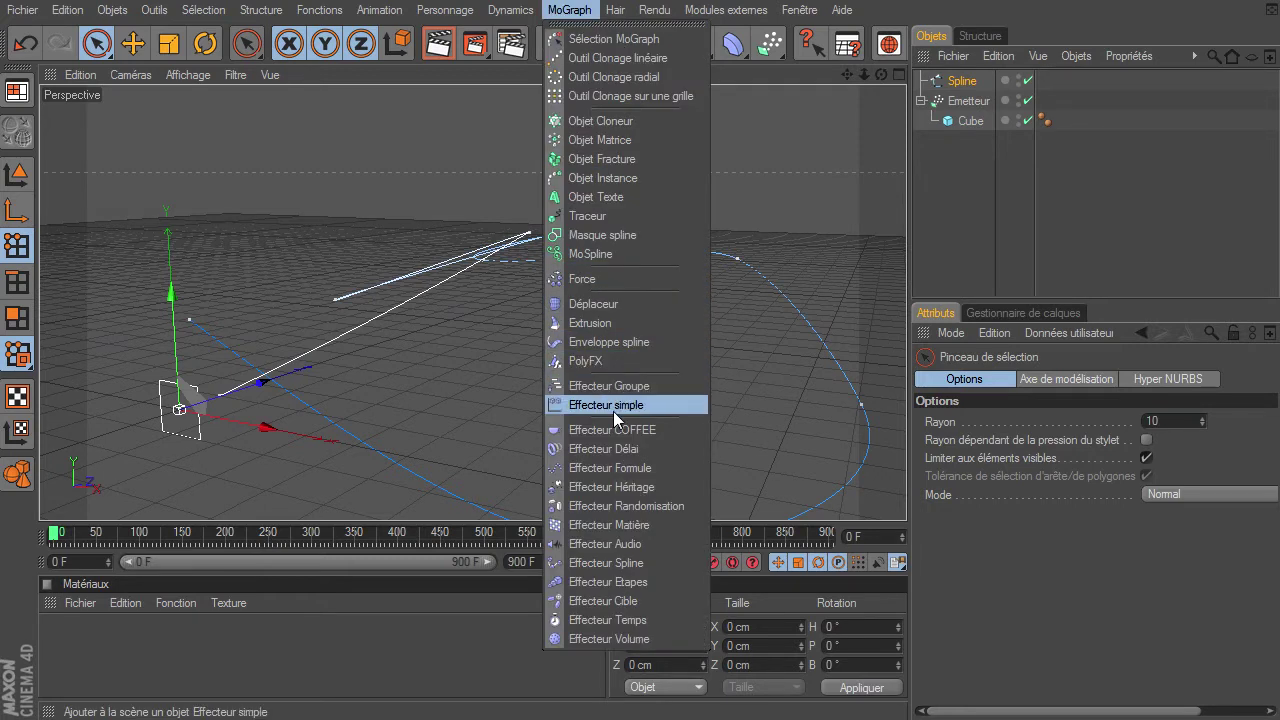
{"action": "left_click", "coordinate": [745, 45]}
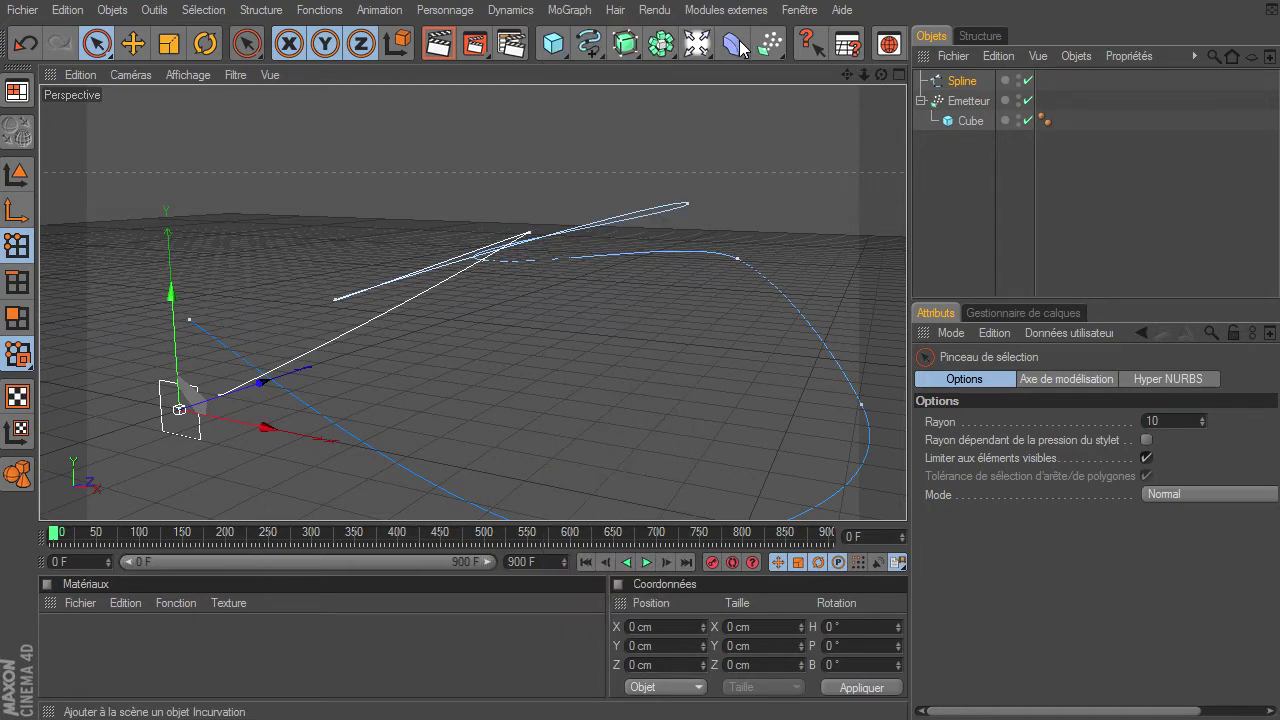
{"action": "left_click_drag", "start_coordinate": [742, 45], "coordinate": [860, 133]}
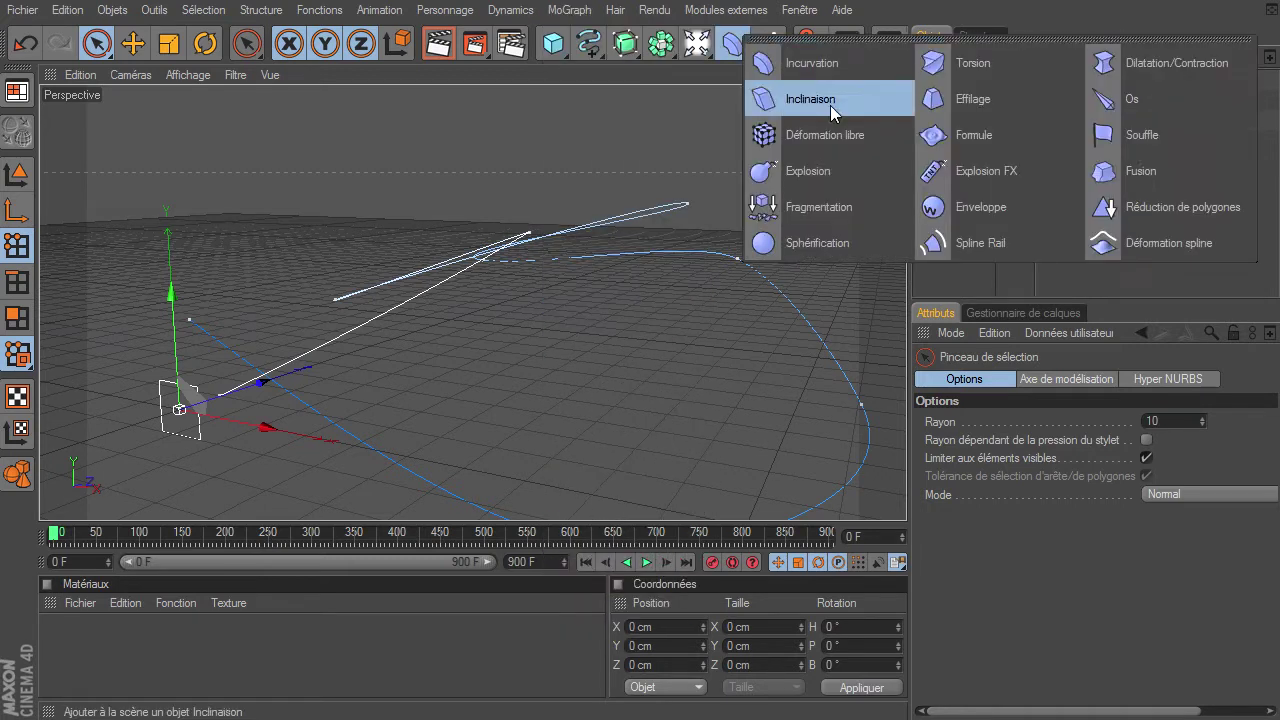
{"action": "left_click", "coordinate": [1064, 534]}
{"action": "left_click", "coordinate": [569, 10]}
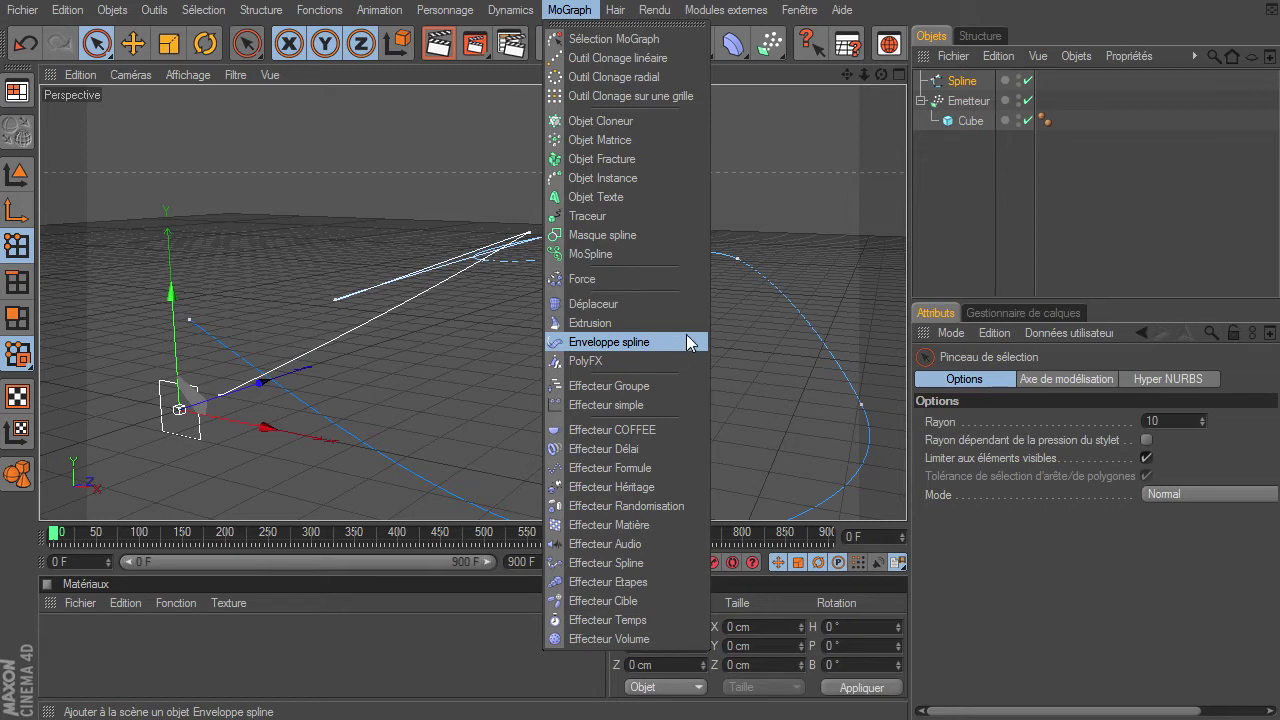
{"action": "left_click", "coordinate": [867, 175]}
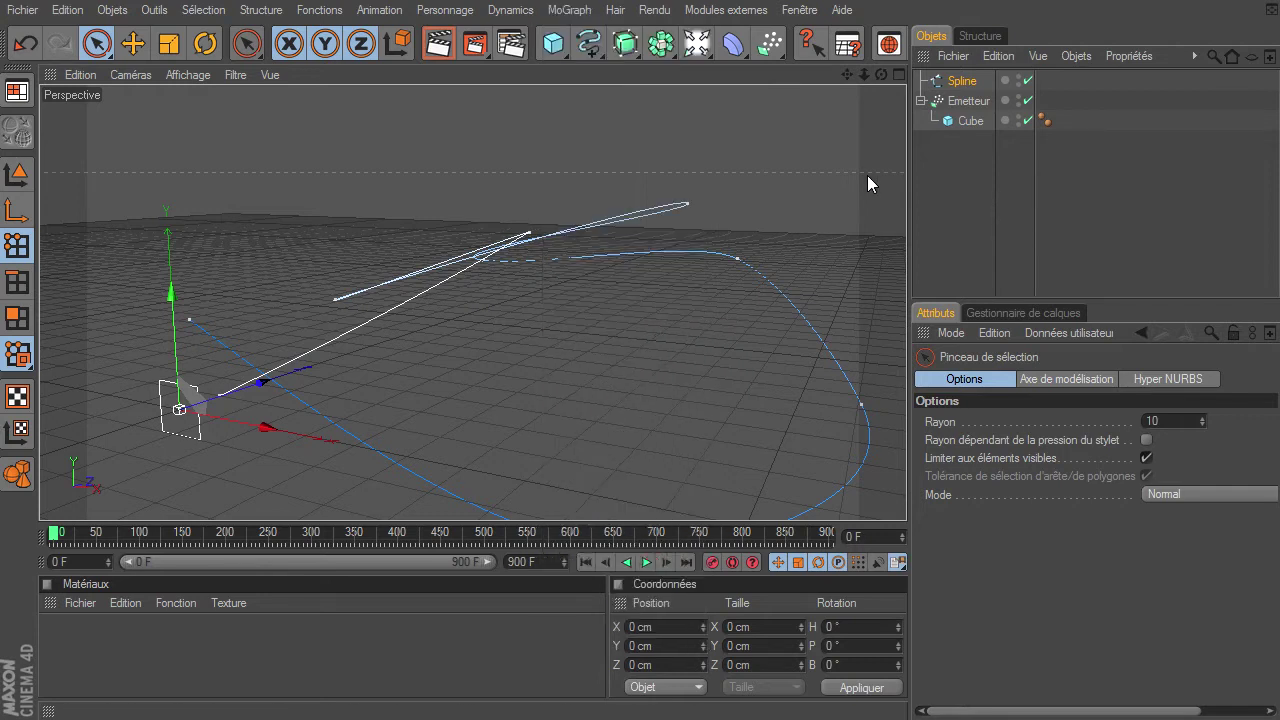
{"action": "left_click", "coordinate": [731, 44]}
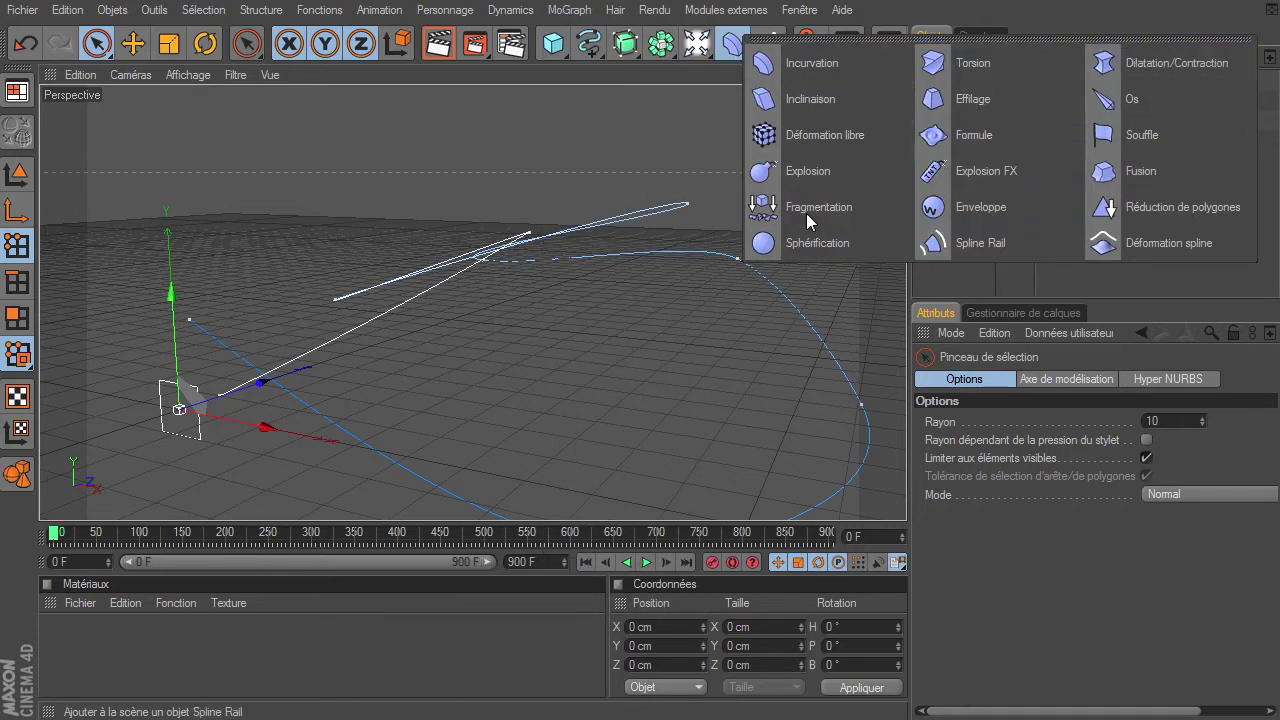
{"action": "left_click", "coordinate": [963, 580]}
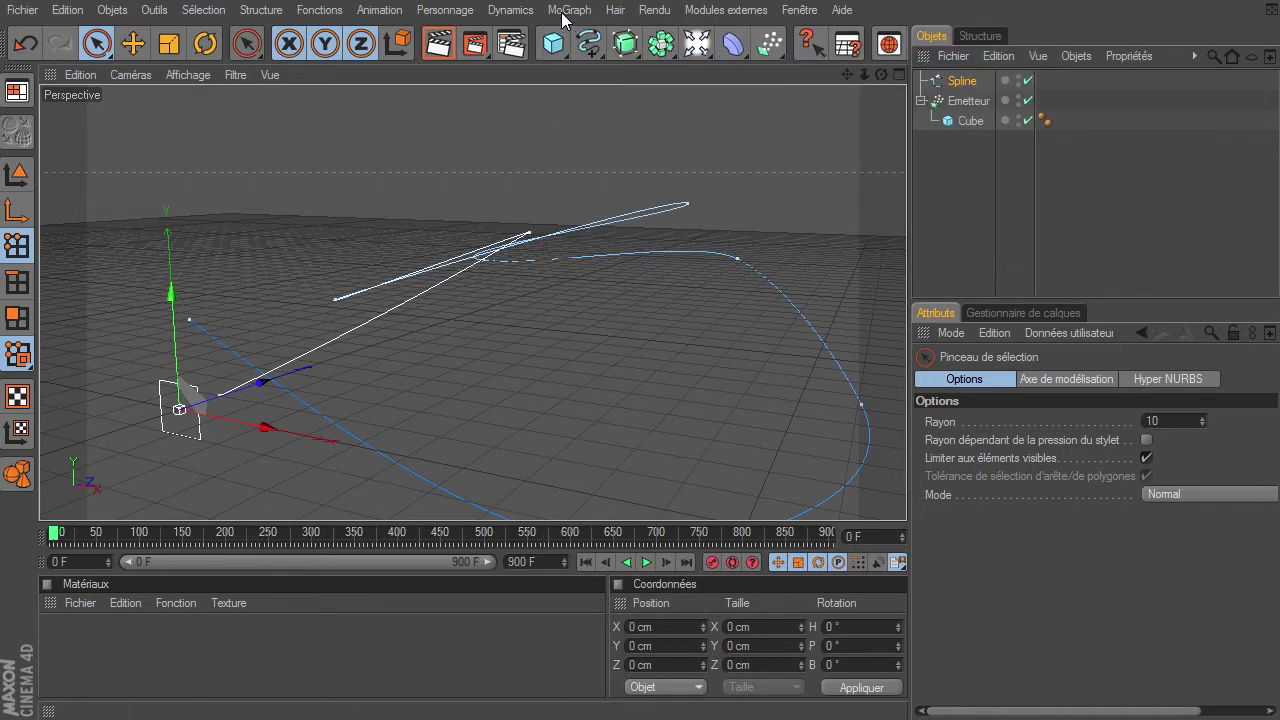
{"action": "left_click", "coordinate": [565, 10]}
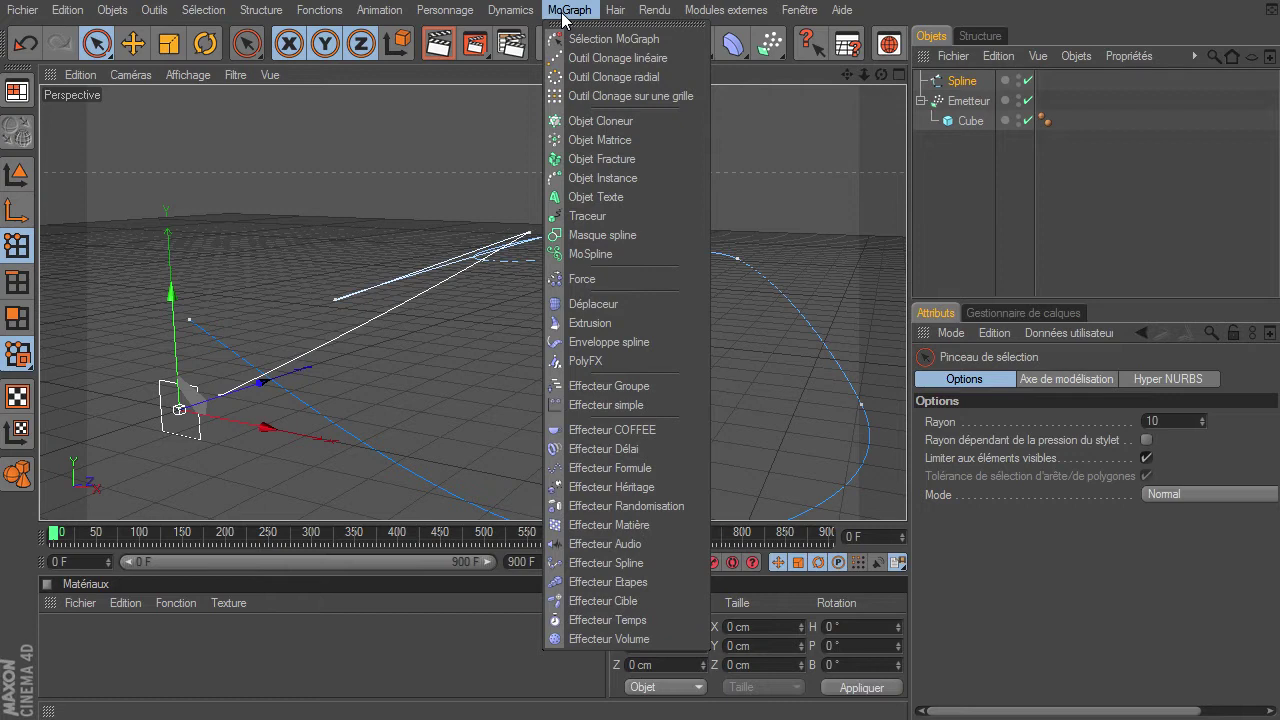
{"action": "left_click", "coordinate": [607, 341]}
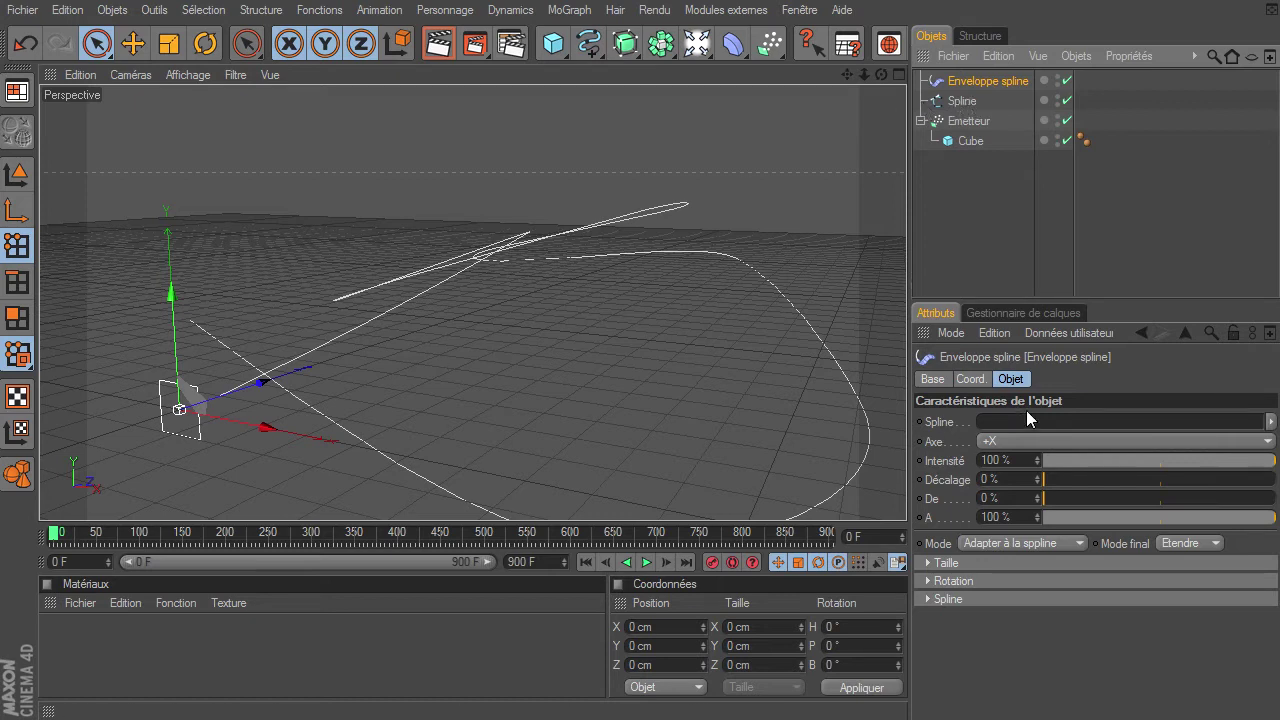
Link the drawn Spline as the Enveloppe spline's path, then select the deformer and Emetteur together
{"action": "left_click_drag", "start_coordinate": [955, 101], "coordinate": [1028, 350]}
{"action": "left_click_drag", "start_coordinate": [1023, 408], "coordinate": [1018, 417]}
{"action": "left_click", "coordinate": [977, 252]}
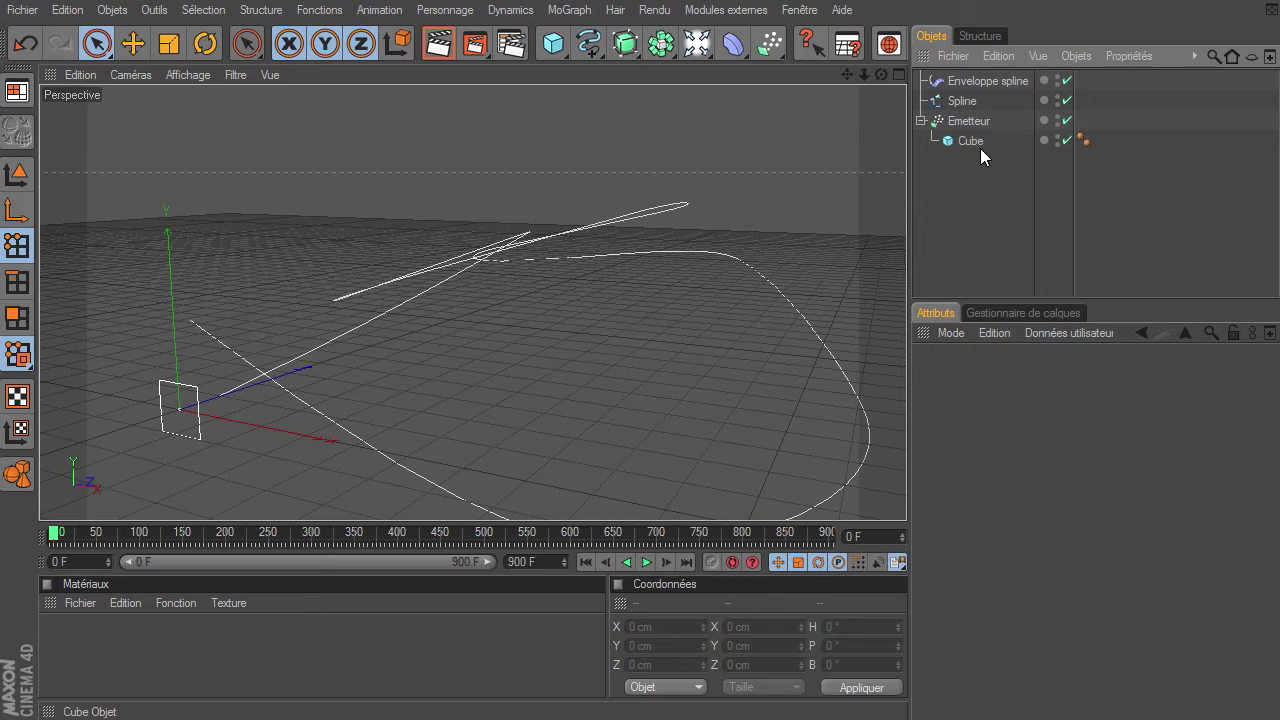
{"action": "left_click", "coordinate": [921, 121]}
{"action": "left_click", "coordinate": [978, 80]}
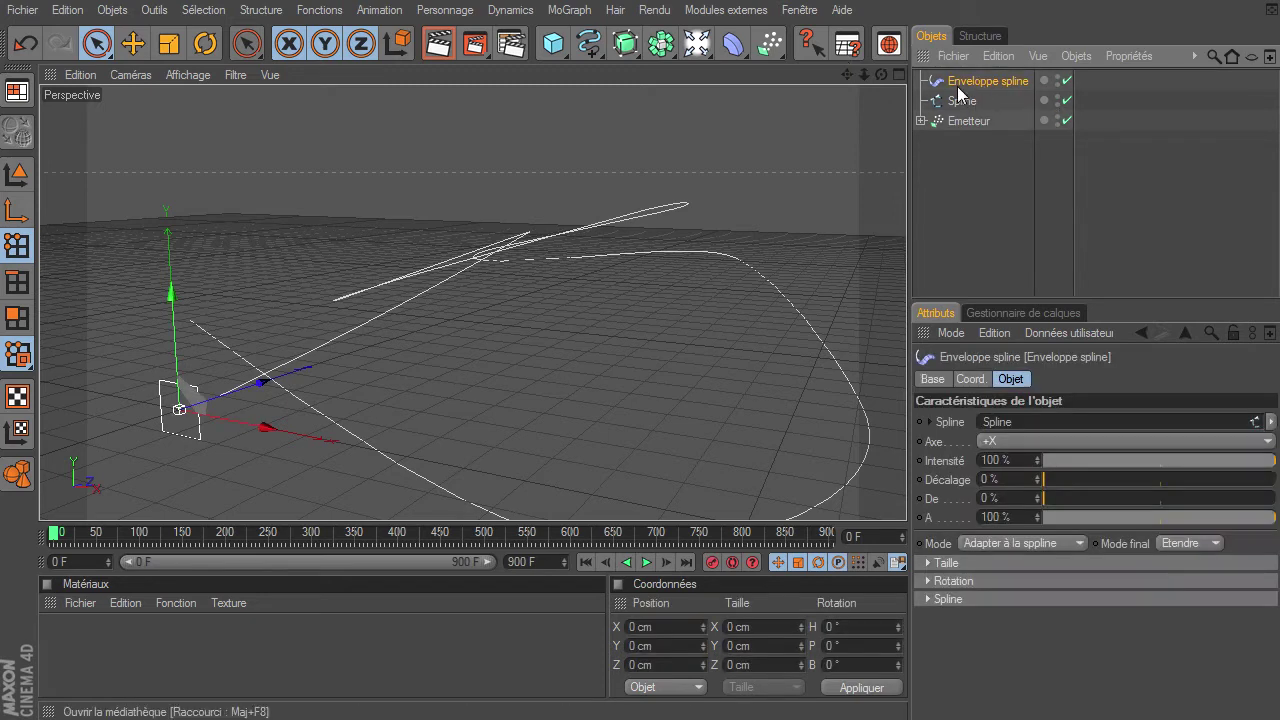
{"action": "left_click", "coordinate": [978, 121], "text": "ctrl"}
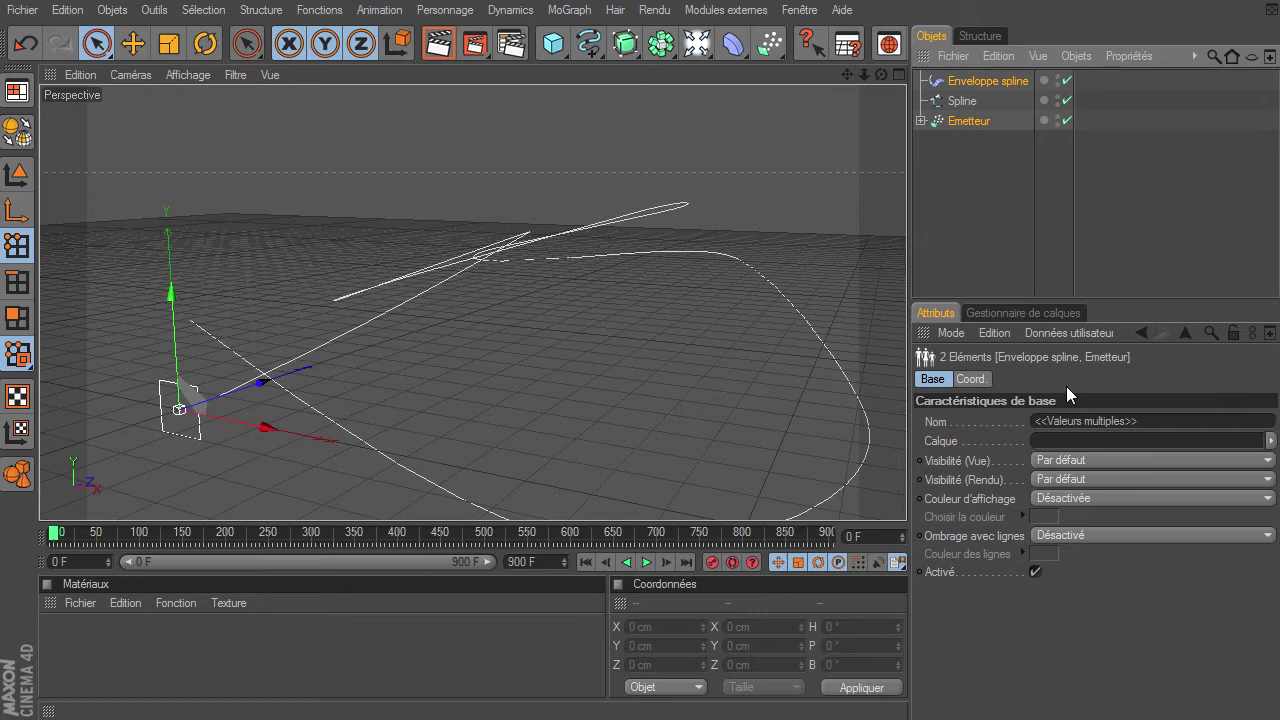
Group Emetteur and Enveloppe spline under a null, with the emitter placed above the deformer
{"action": "key", "text": "alt+g"}
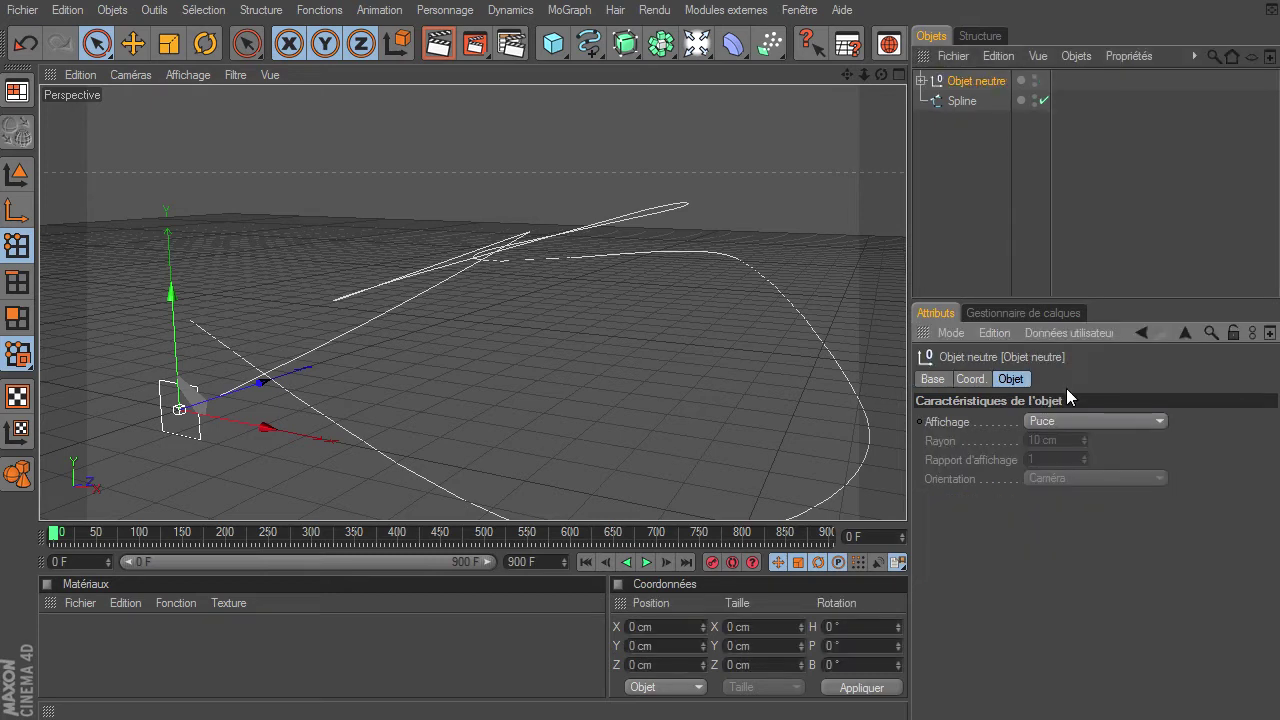
{"action": "left_click", "coordinate": [920, 81]}
{"action": "left_click_drag", "start_coordinate": [975, 121], "coordinate": [969, 91]}
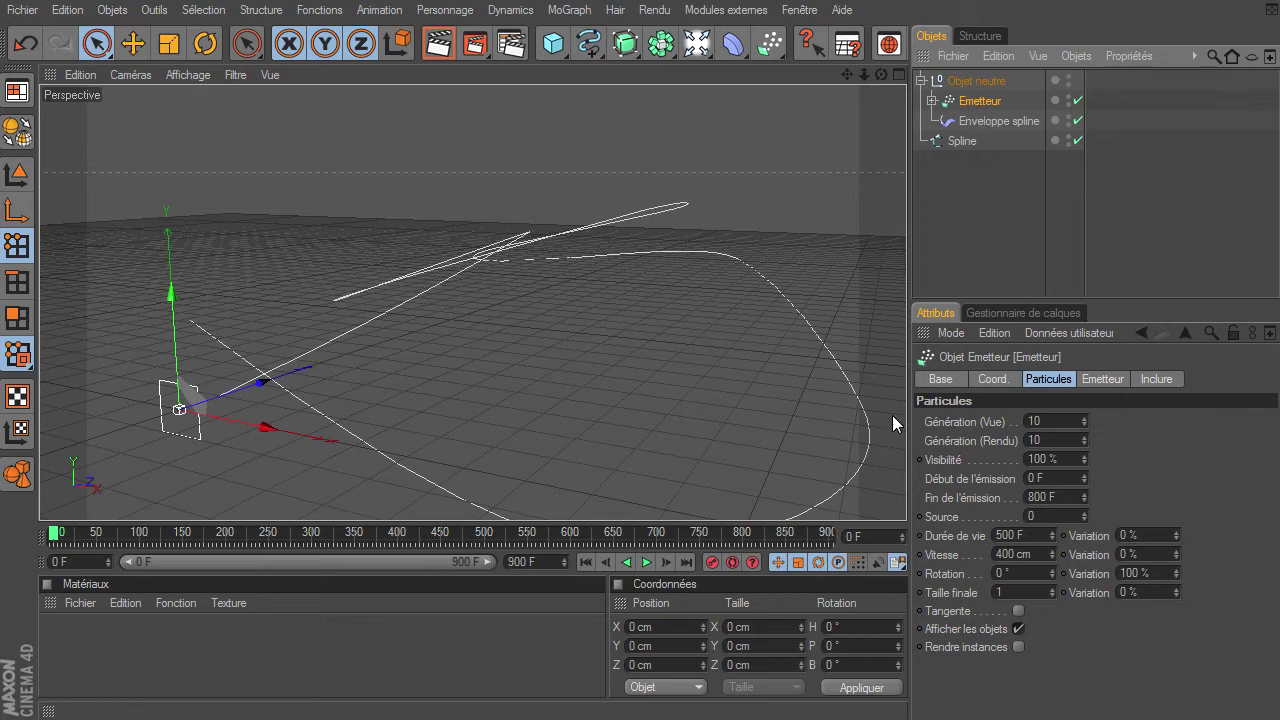
Inspect the stretched cube strands from several angles and select the Enveloppe spline deformer
{"action": "left_click_drag", "start_coordinate": [866, 76], "coordinate": [906, 495]}
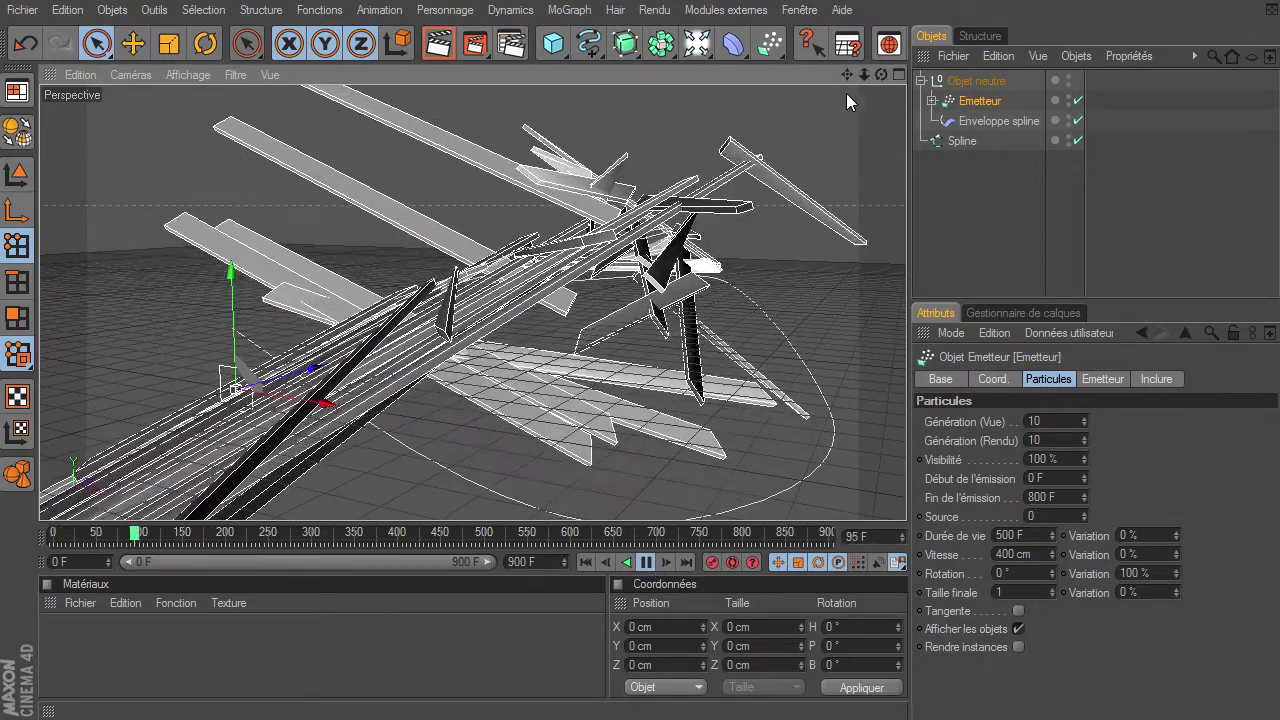
{"action": "left_click_drag", "start_coordinate": [864, 78], "coordinate": [906, 495]}
{"action": "left_click_drag", "start_coordinate": [880, 75], "coordinate": [906, 495]}
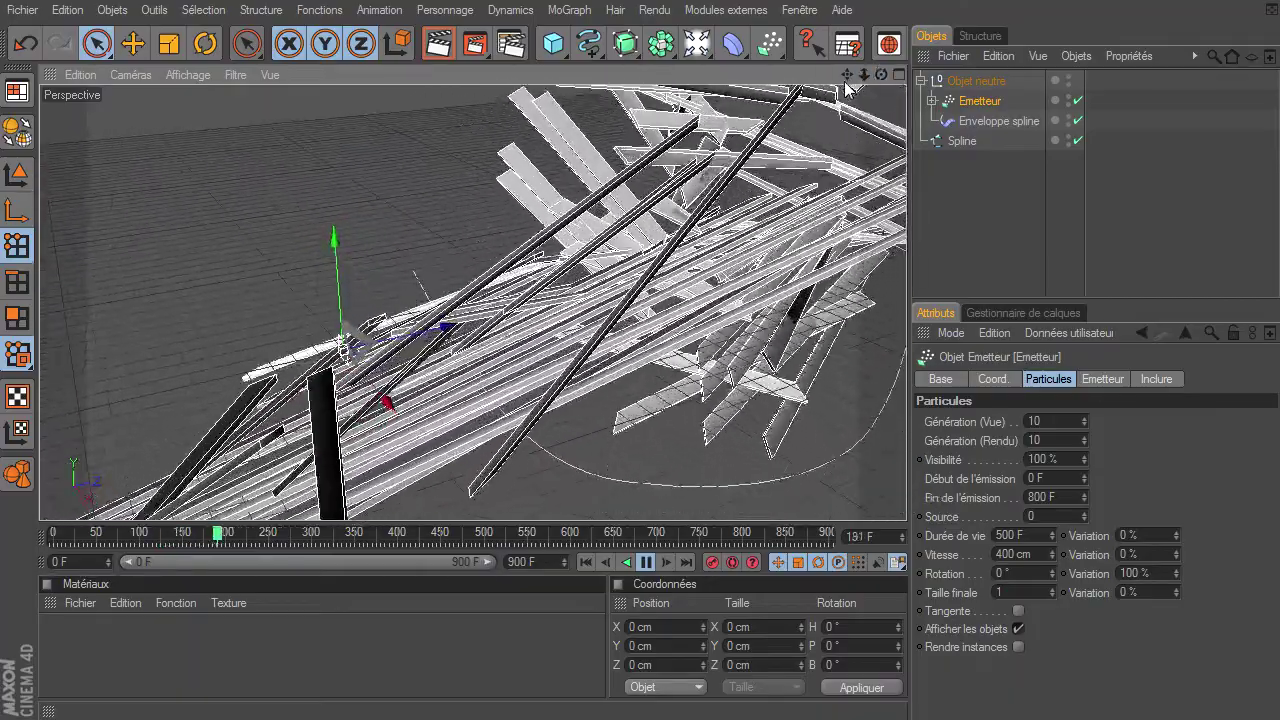
{"action": "left_click_drag", "start_coordinate": [846, 75], "coordinate": [901, 495]}
{"action": "left_click_drag", "start_coordinate": [845, 77], "coordinate": [674, 364]}
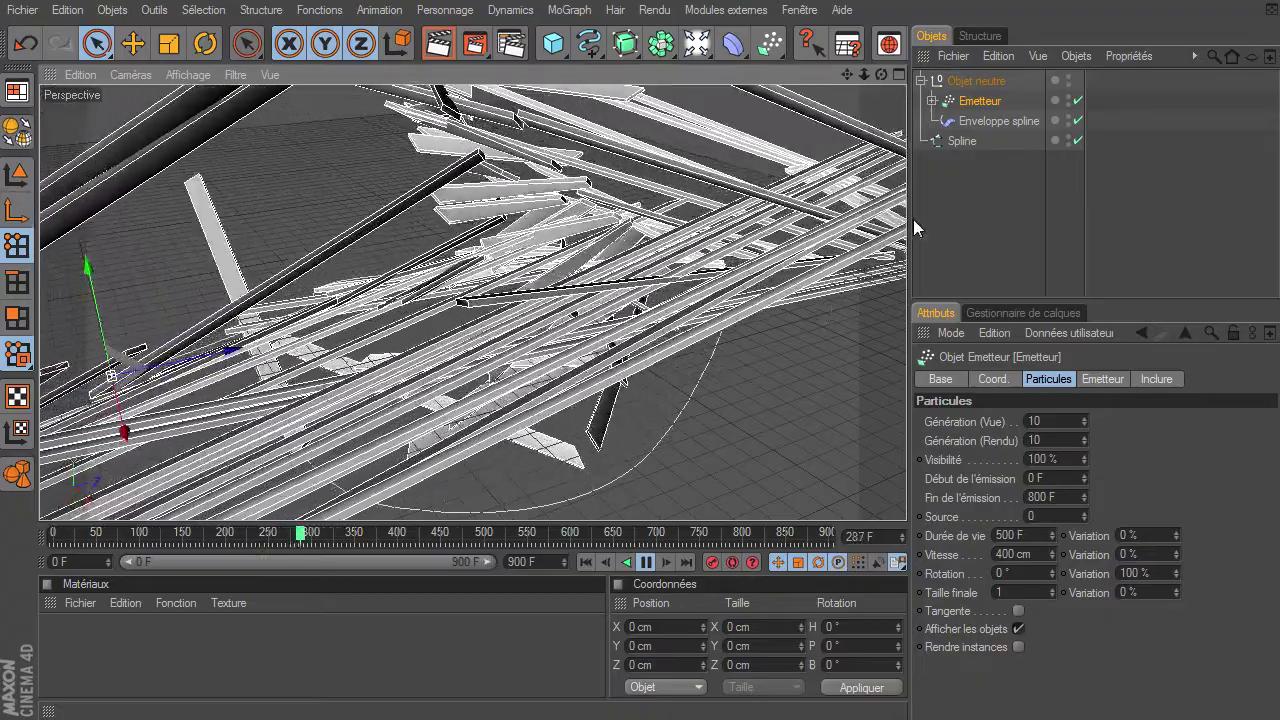
{"action": "left_click", "coordinate": [973, 123]}
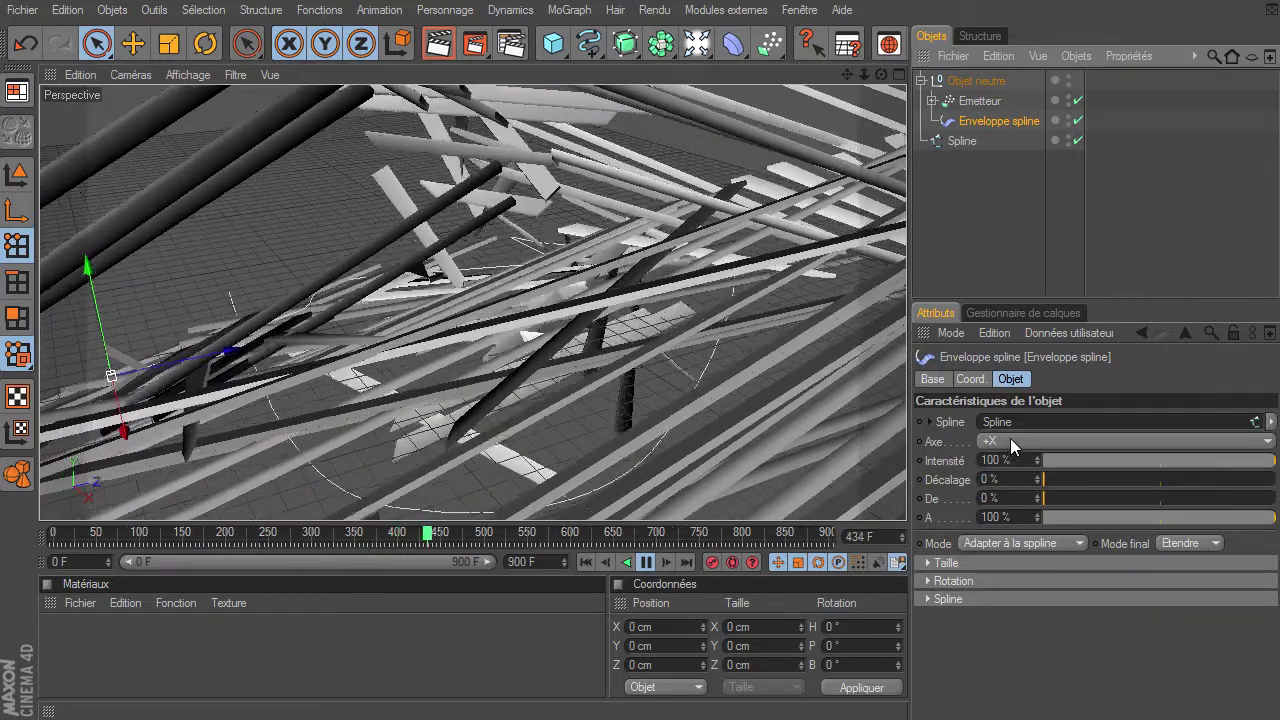
Change the Enveloppe spline's Axe from +X to +Z and dolly in to frame the spline
{"action": "left_click", "coordinate": [1010, 440]}
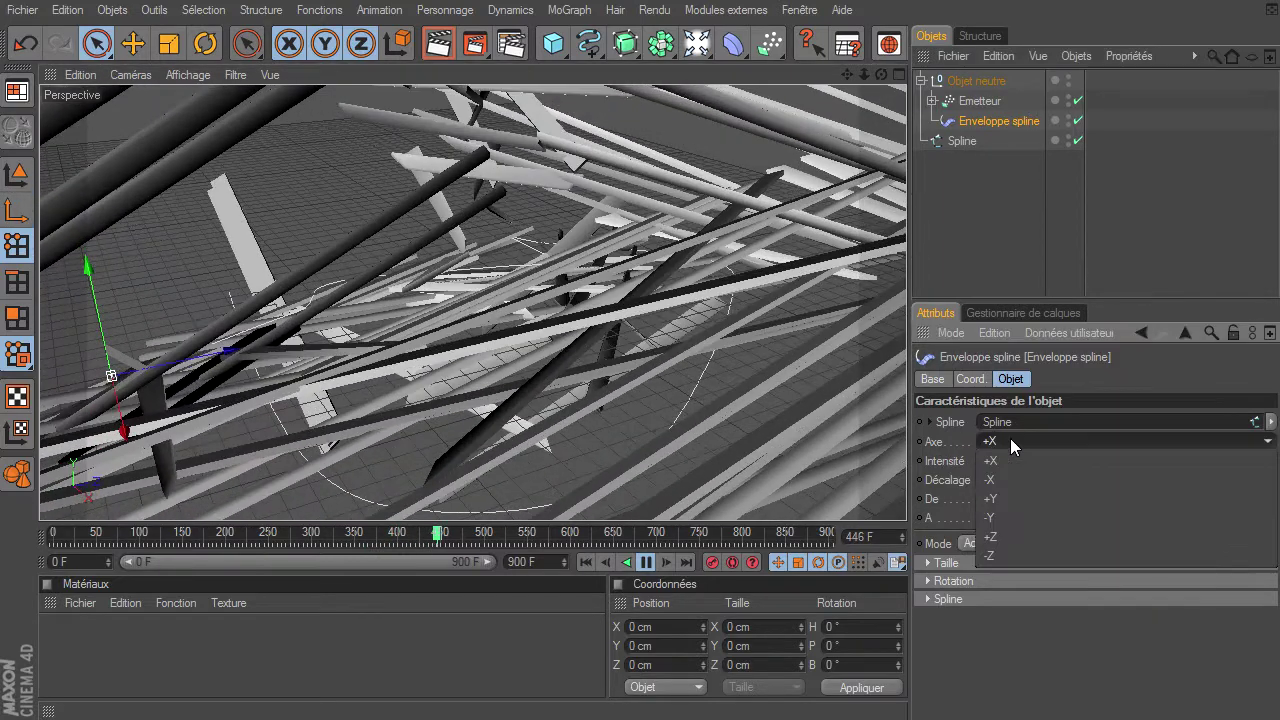
{"action": "left_click", "coordinate": [1000, 538]}
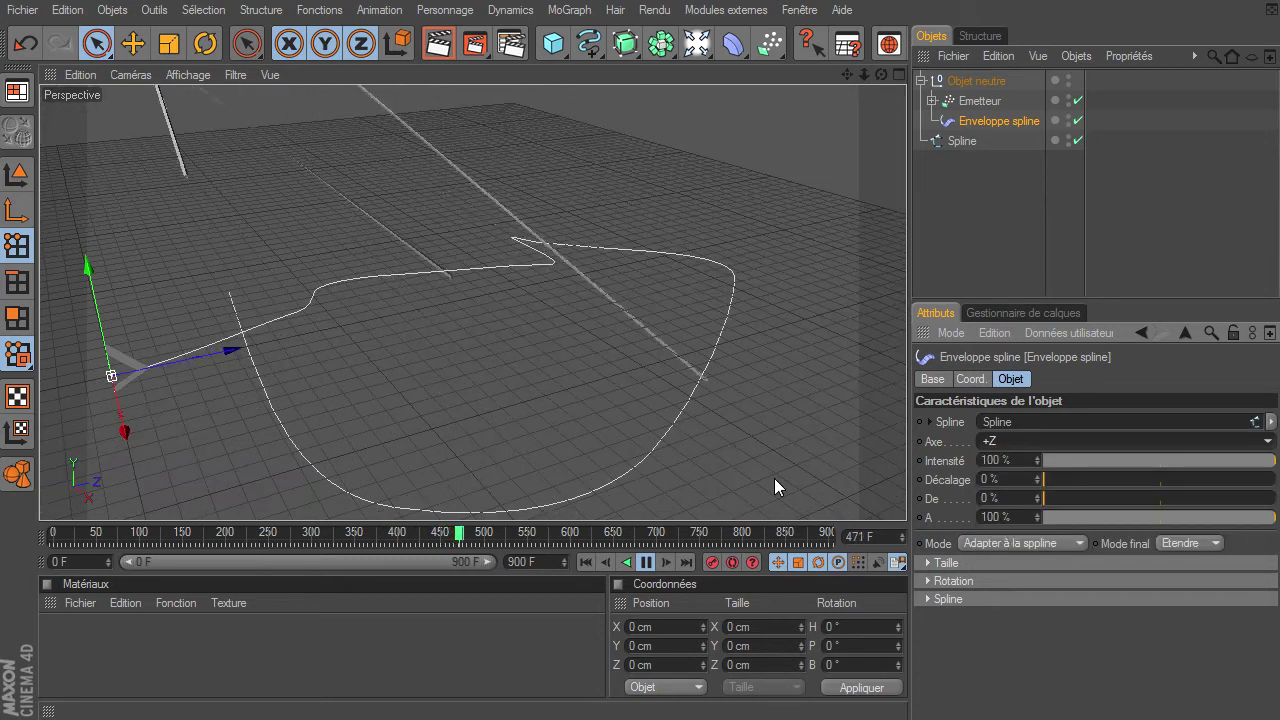
{"action": "mouse_move", "coordinate": [865, 77]}
{"action": "left_mouse_down"}
{"action": "mouse_move", "coordinate": [906, 497]}
{"action": "mouse_move", "coordinate": [732, 323]}
{"action": "left_mouse_up"}
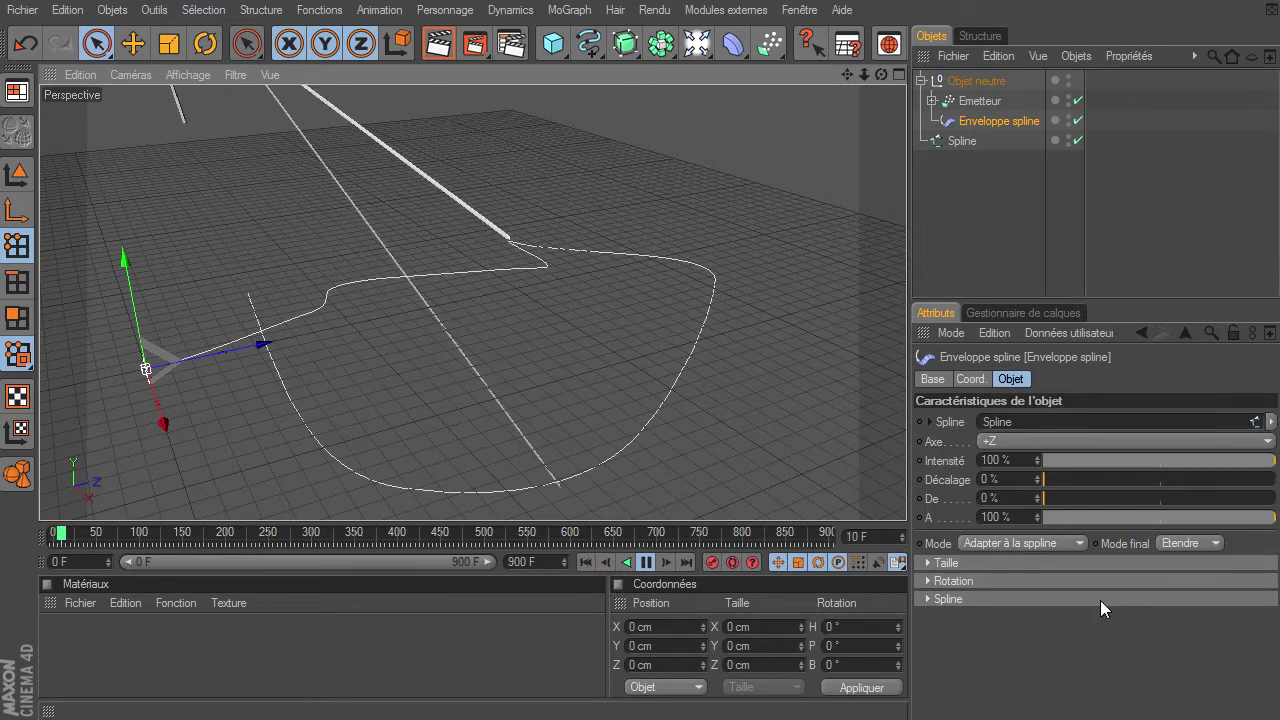
Set the Enveloppe spline's Mode to Préserver la longueur so the cubes trail along the path
{"action": "left_click", "coordinate": [1025, 541]}
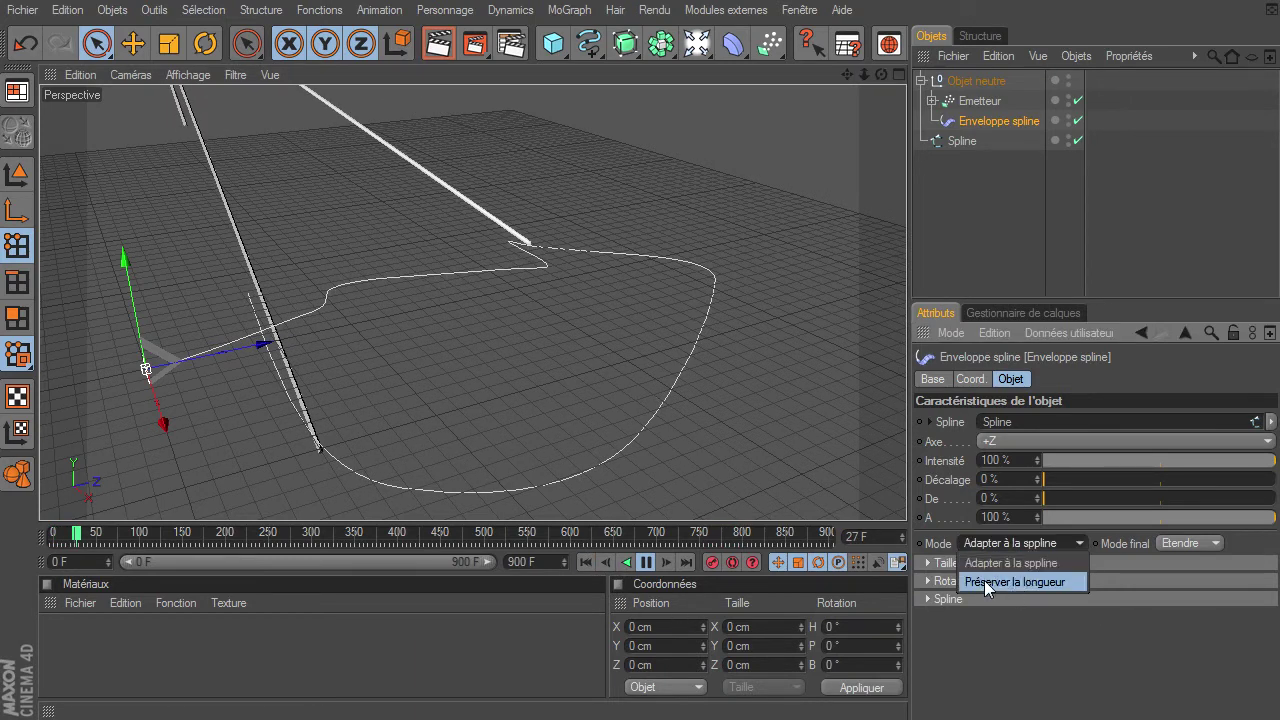
{"action": "left_click", "coordinate": [1000, 582]}
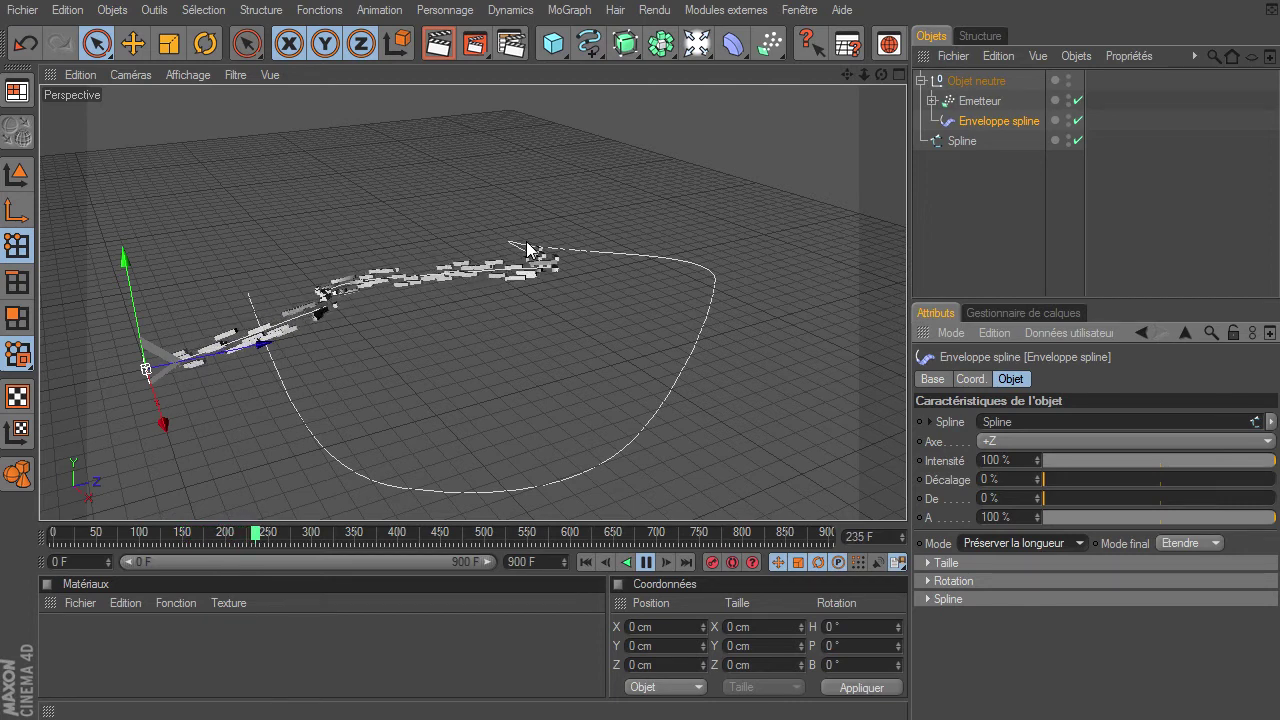
{"action": "mouse_move", "coordinate": [881, 75]}
{"action": "left_mouse_down"}
{"action": "mouse_move", "coordinate": [906, 495]}
{"action": "mouse_move", "coordinate": [858, 100]}
{"action": "left_mouse_up"}
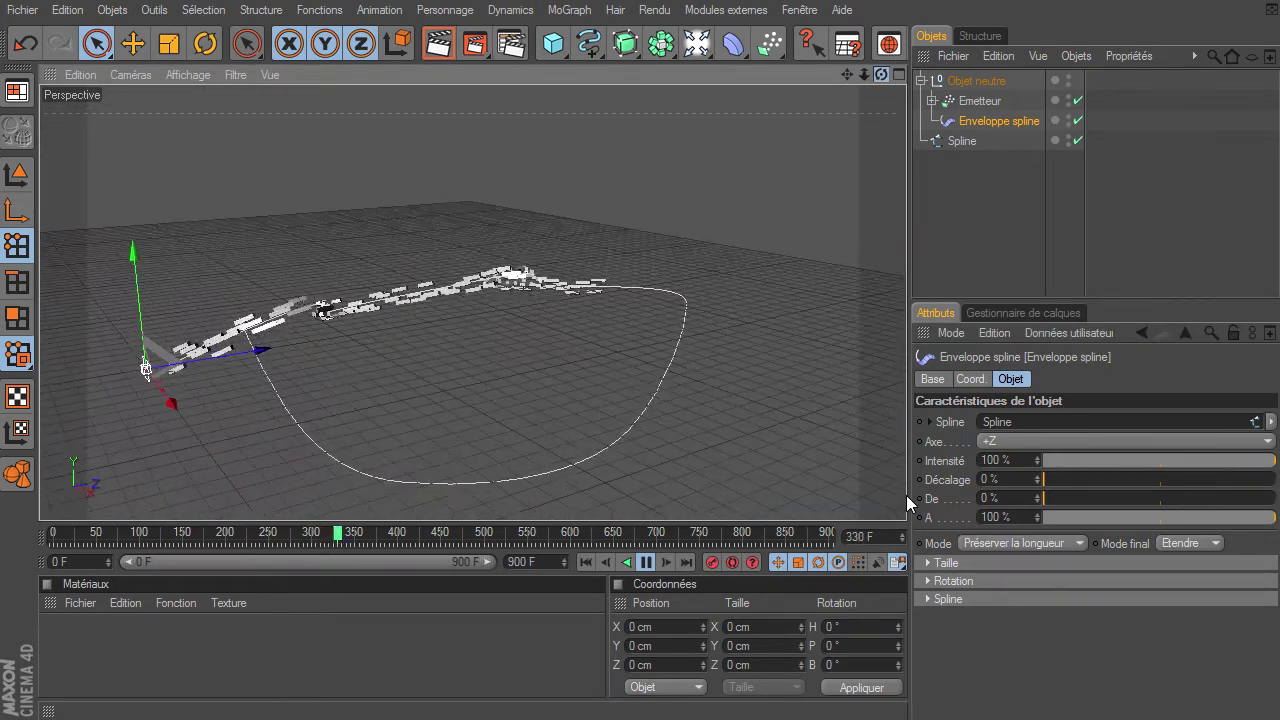
Add a new point on the Akima spline and drag it along Y to reshape the curve
{"action": "left_click", "coordinate": [960, 143]}
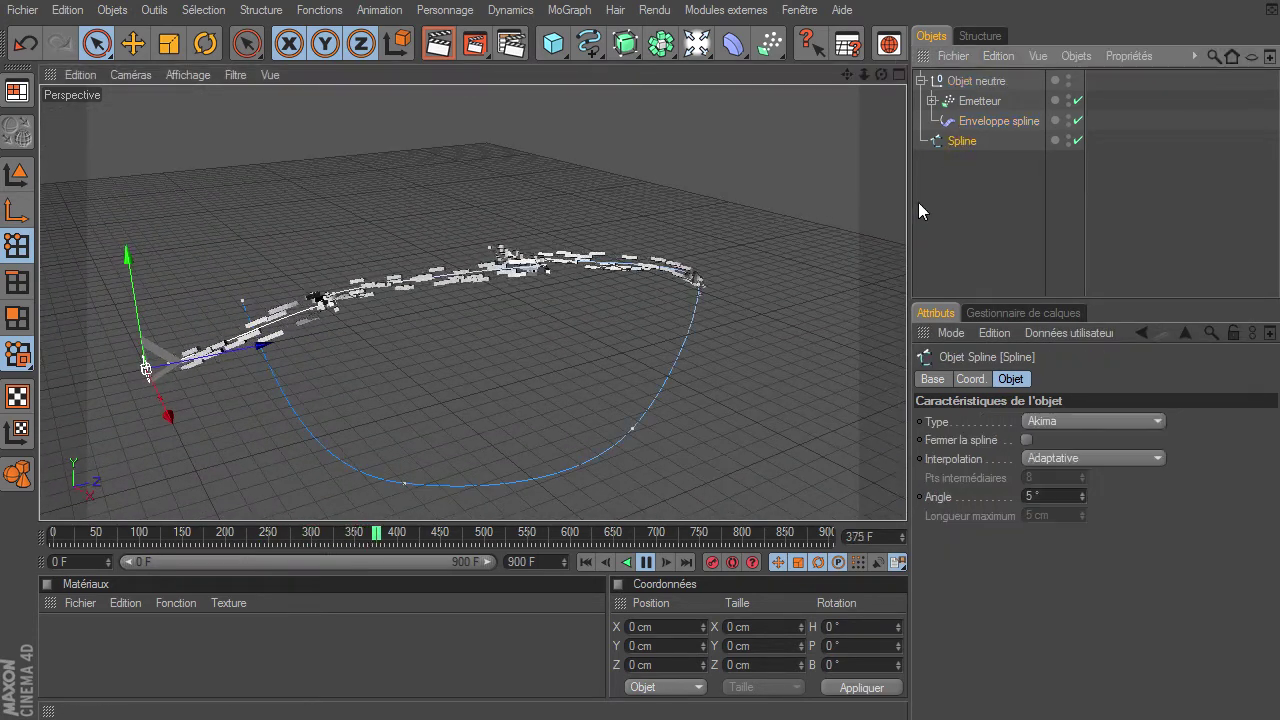
{"action": "left_click", "coordinate": [628, 431], "text": "ctrl"}
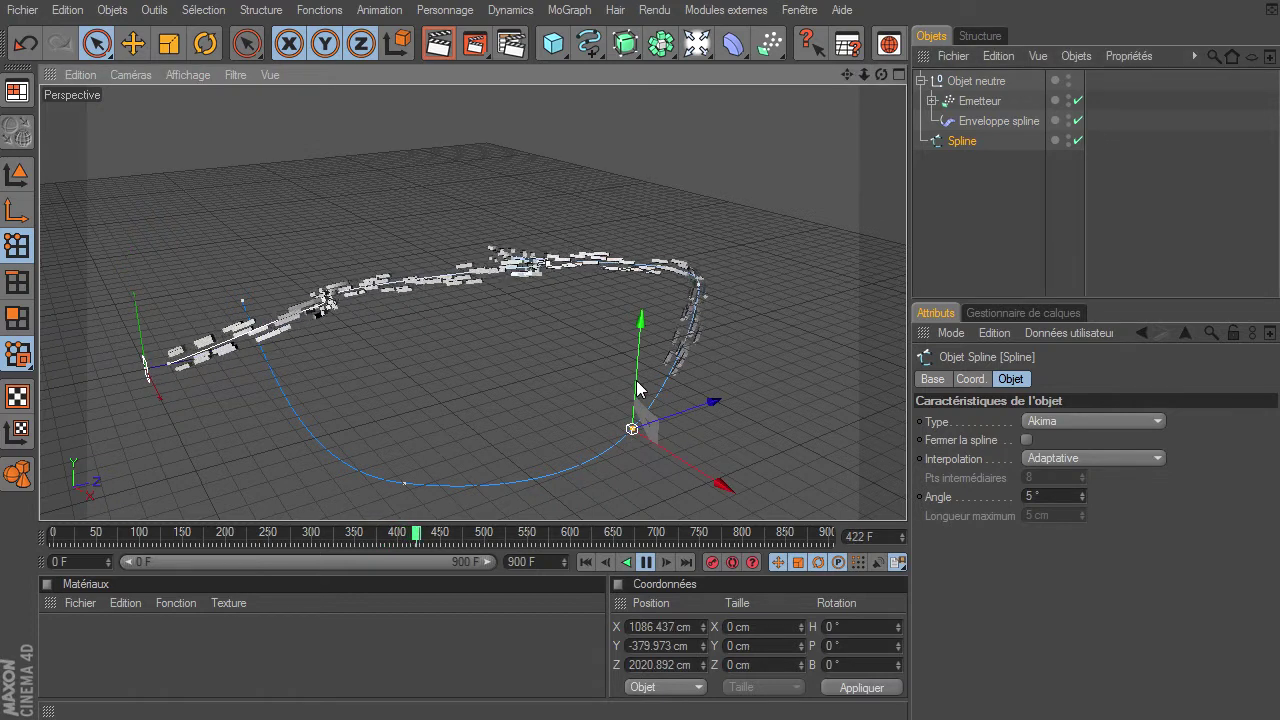
{"action": "left_click_drag", "start_coordinate": [633, 418], "coordinate": [640, 322]}
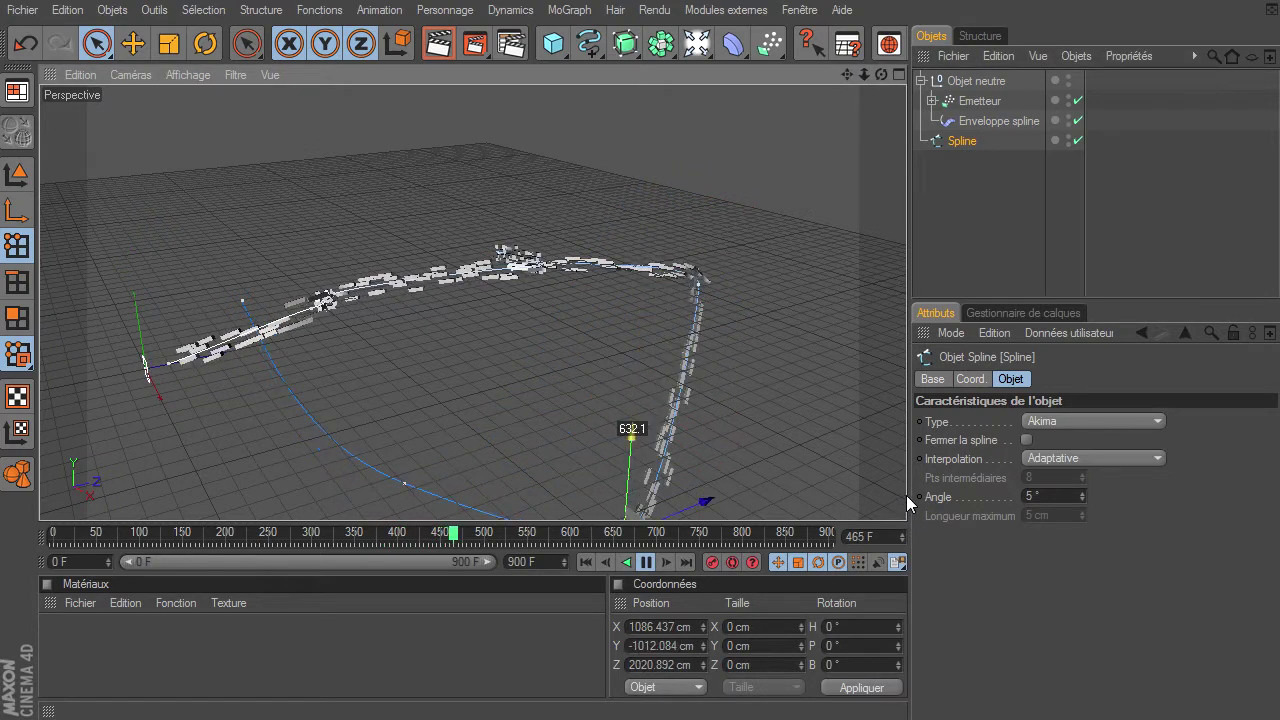
{"action": "left_click_drag", "start_coordinate": [908, 491], "coordinate": [900, 465]}
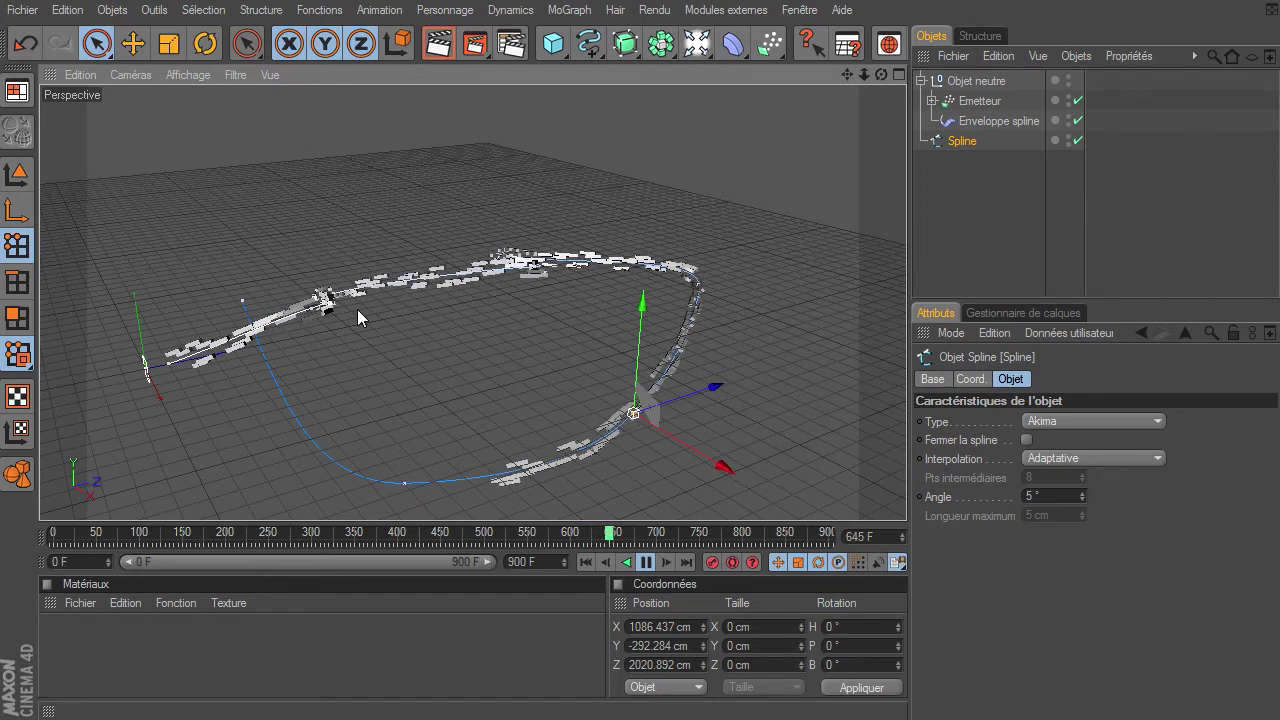
{"action": "mouse_move", "coordinate": [848, 78]}
{"action": "left_mouse_down"}
{"action": "mouse_move", "coordinate": [863, 78]}
{"action": "mouse_move", "coordinate": [910, 496]}
{"action": "left_mouse_up"}
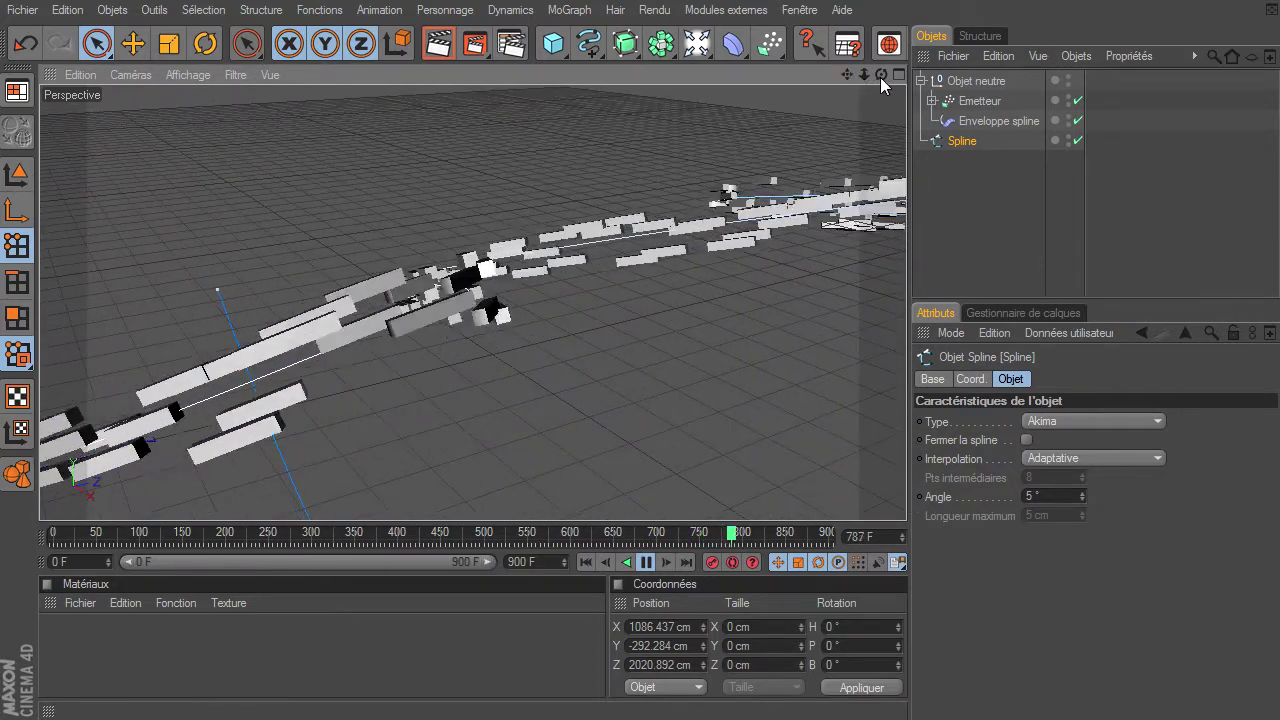
{"action": "left_click_drag", "start_coordinate": [880, 77], "coordinate": [906, 495]}
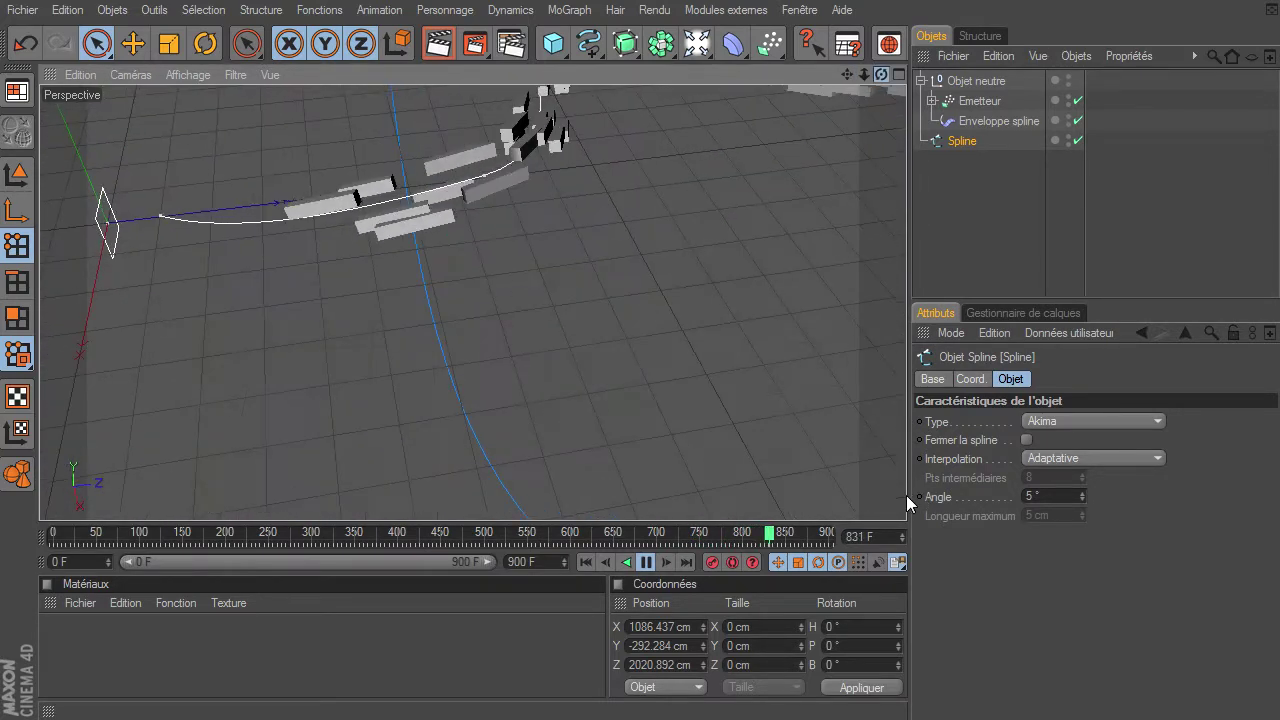
{"action": "left_click_drag", "start_coordinate": [846, 75], "coordinate": [906, 495]}
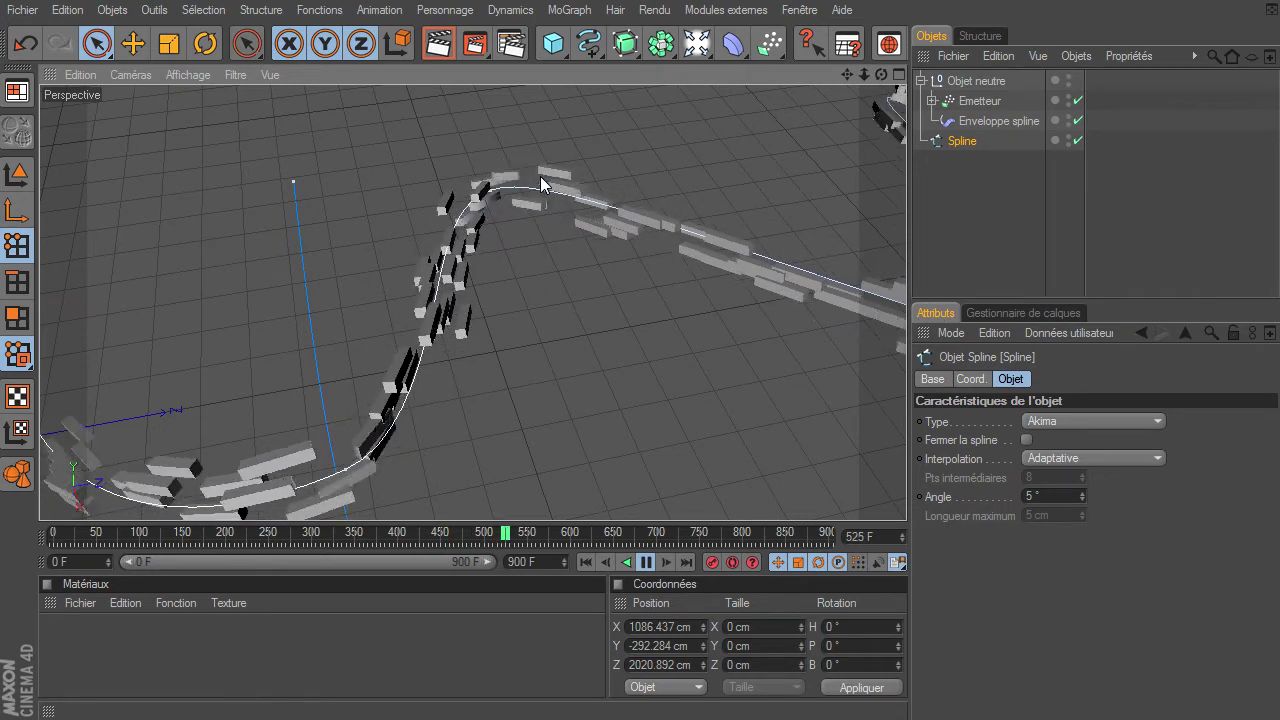
Set the emitter's Cube to 6 segments along Z
{"action": "left_click", "coordinate": [931, 101]}
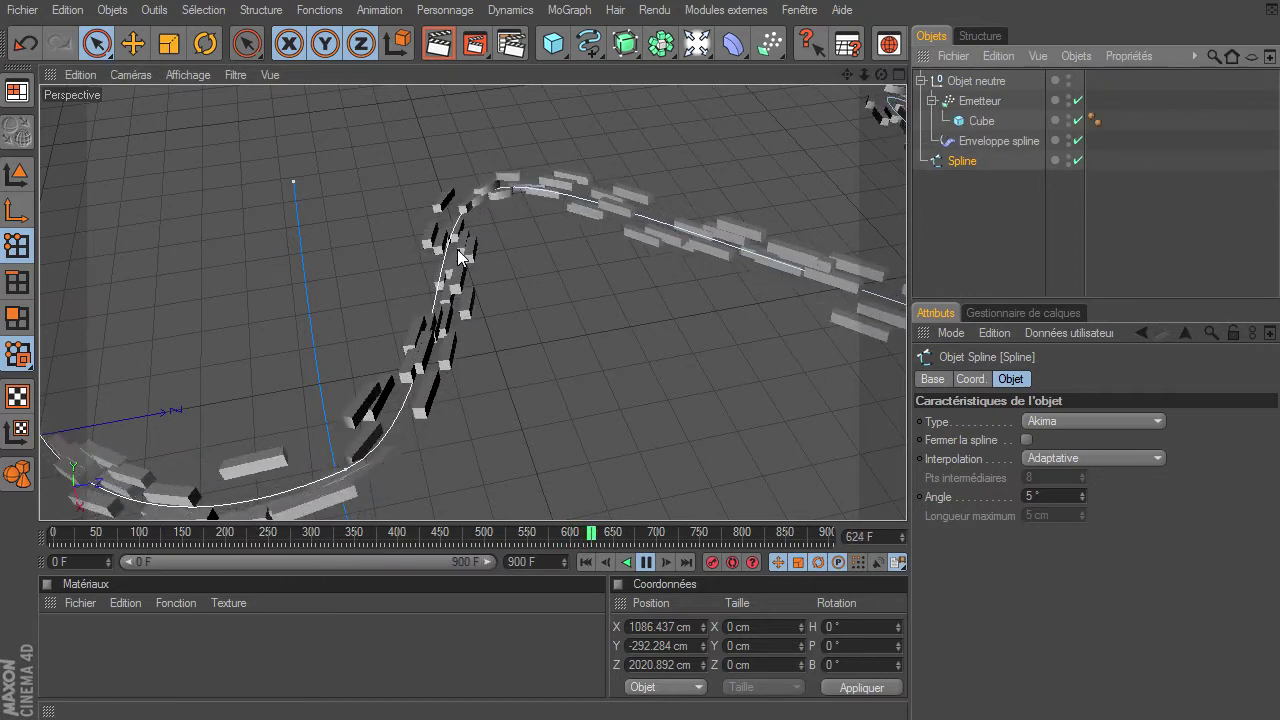
{"action": "left_click", "coordinate": [978, 120]}
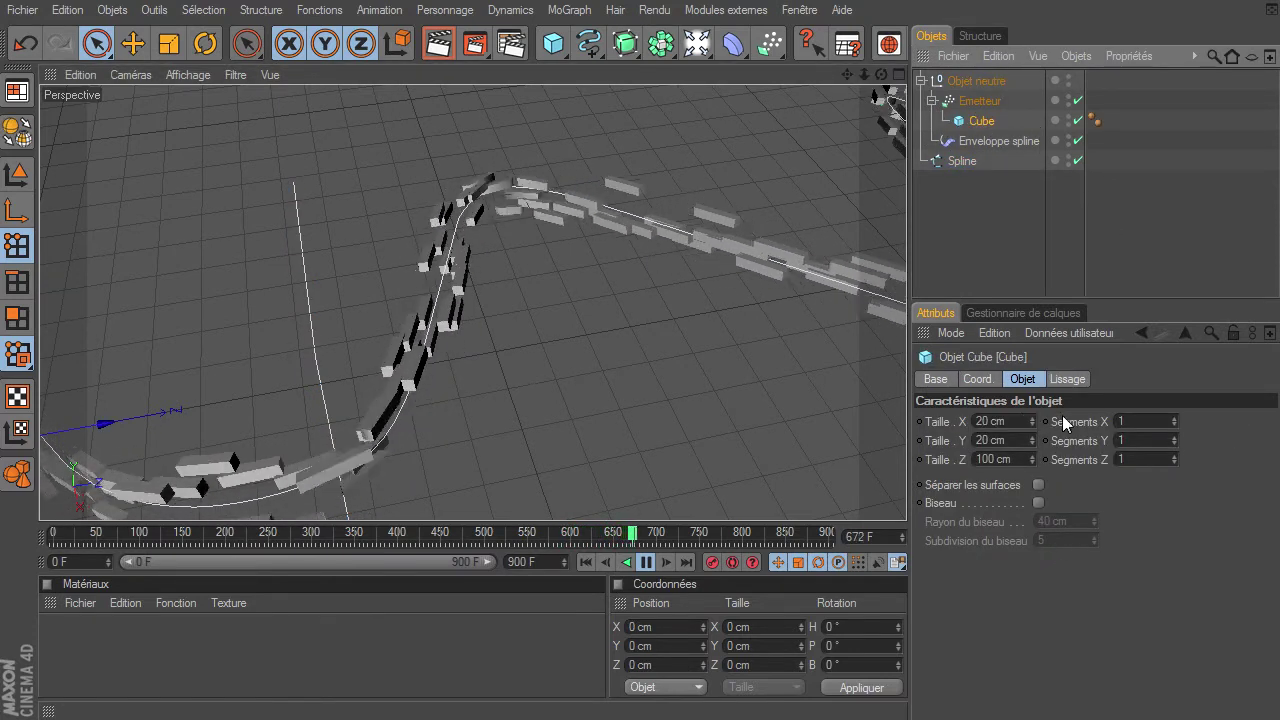
{"action": "double_click", "coordinate": [1142, 457]}
{"action": "type", "text": "6"}
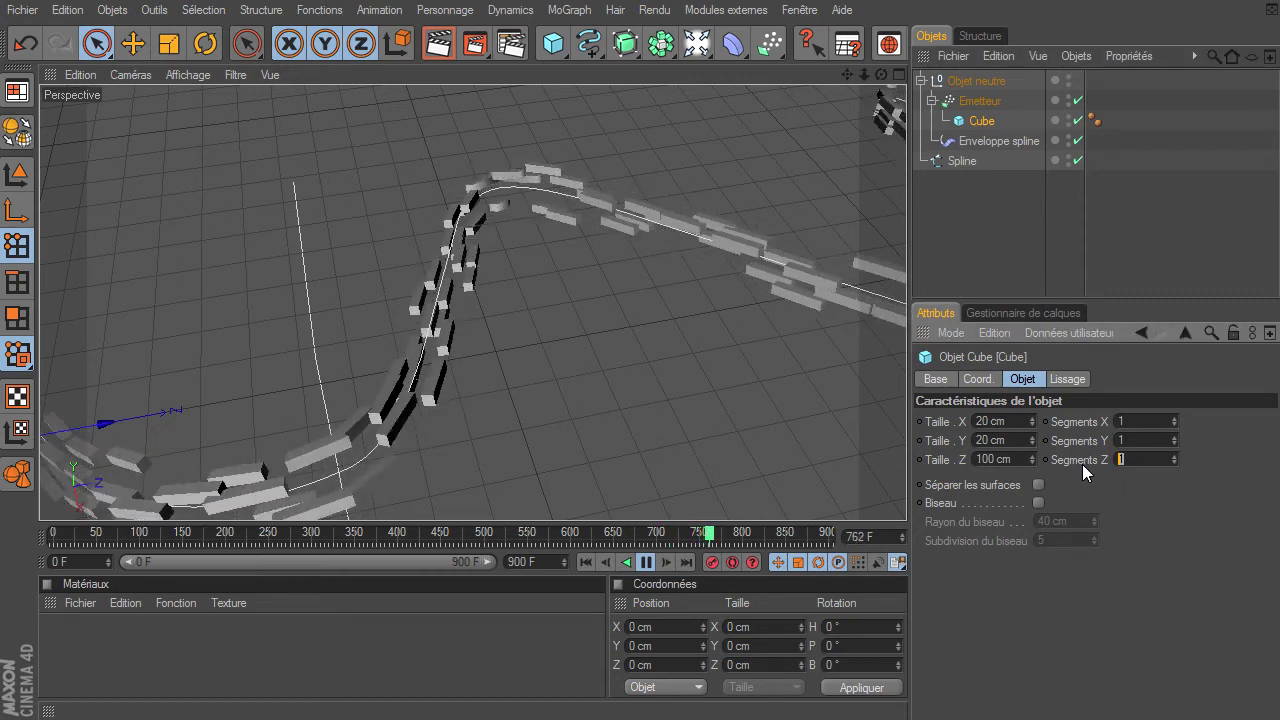
{"action": "key", "text": "Return"}
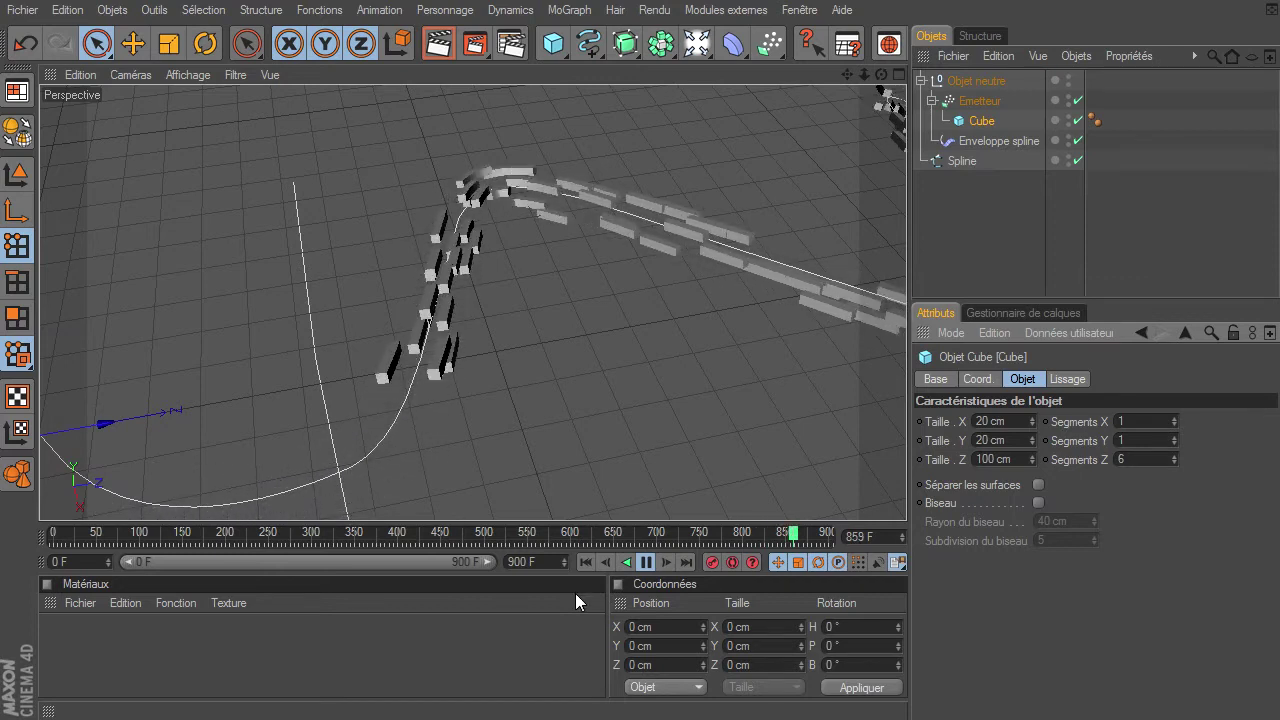
Rewind the animation to the start and zoom out to see the whole spline and trail
{"action": "left_click", "coordinate": [585, 563]}
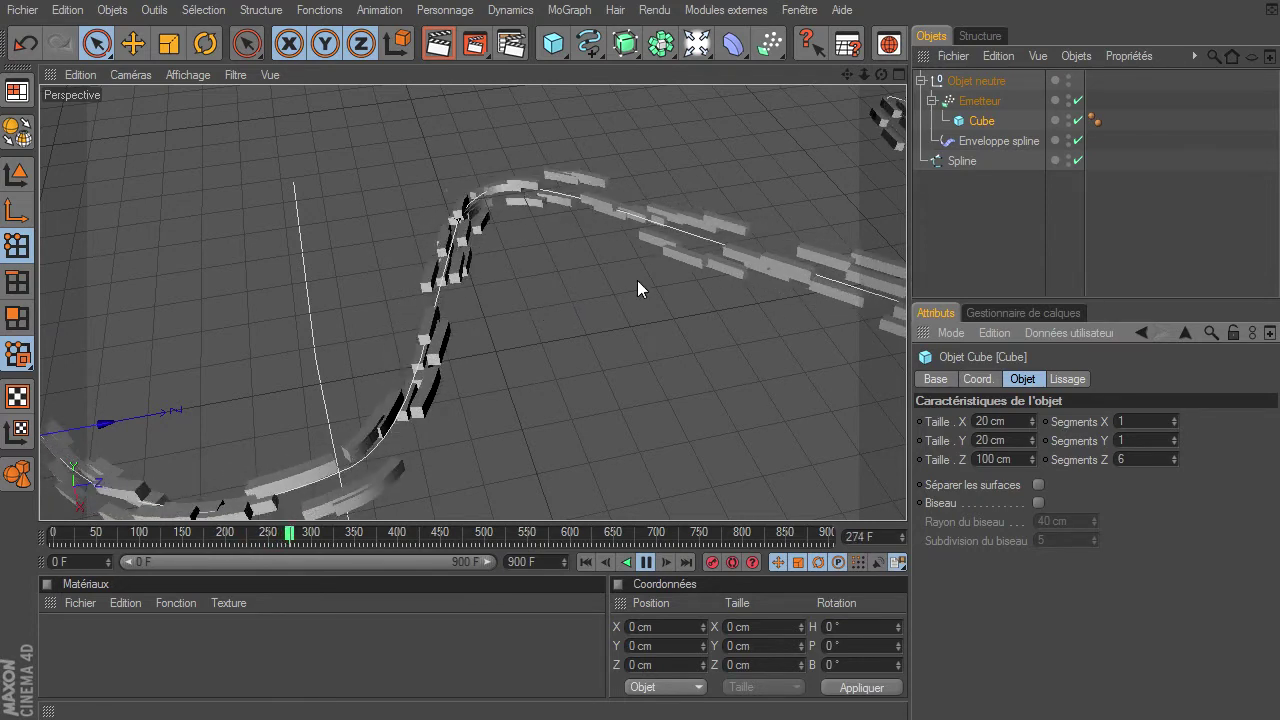
{"action": "left_click_drag", "start_coordinate": [867, 78], "coordinate": [829, 512]}
{"action": "left_click_drag", "start_coordinate": [881, 74], "coordinate": [869, 75]}
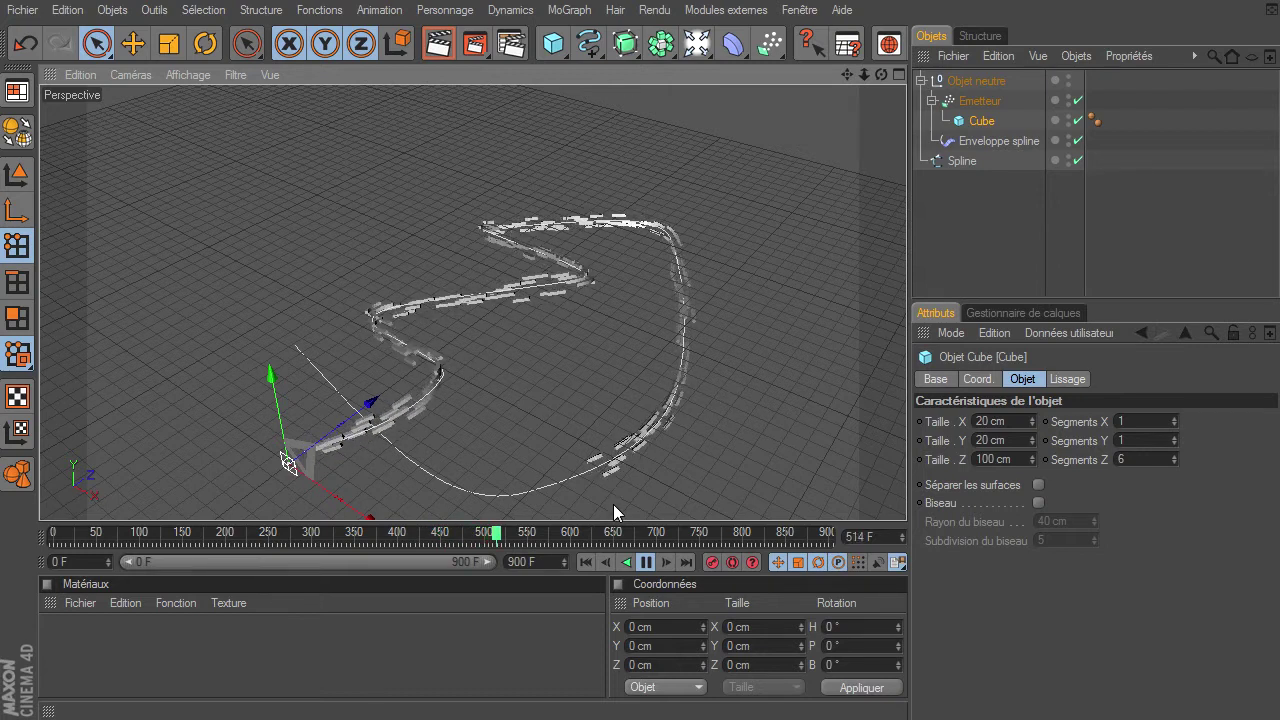
Raise one spline point along Y and delete the bottom spline point
{"action": "left_click", "coordinate": [963, 160]}
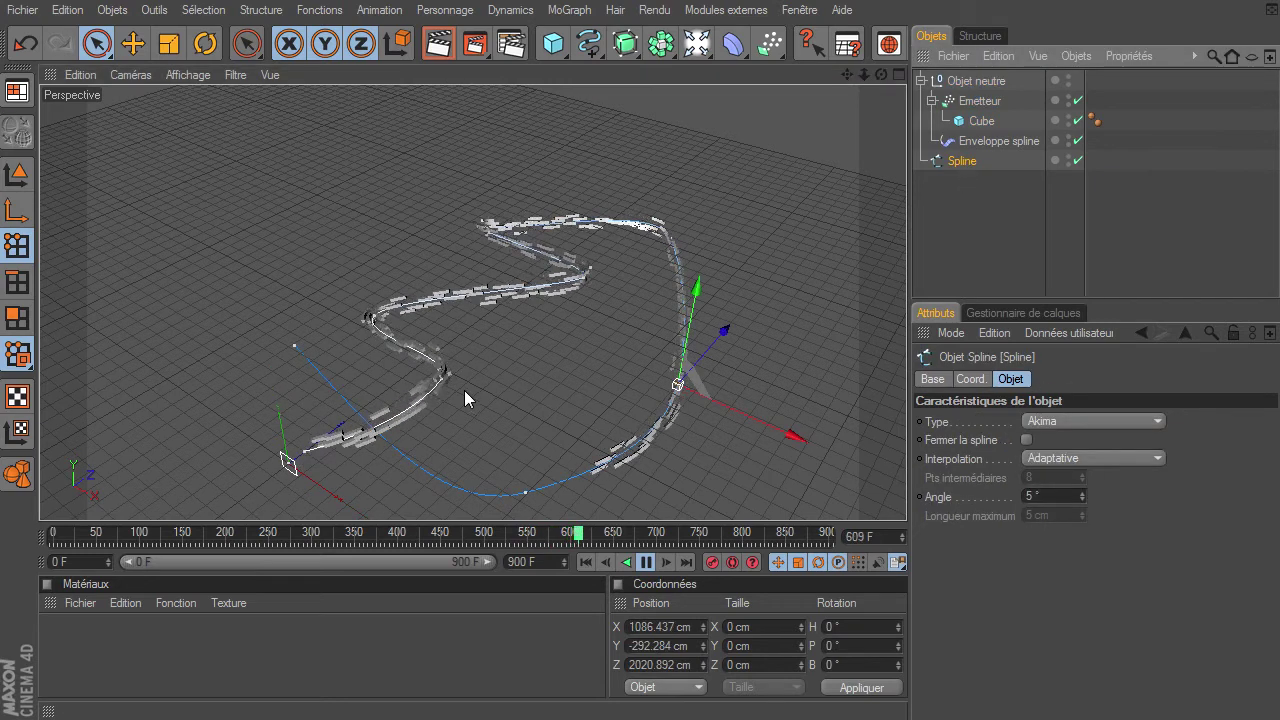
{"action": "left_click", "coordinate": [377, 320]}
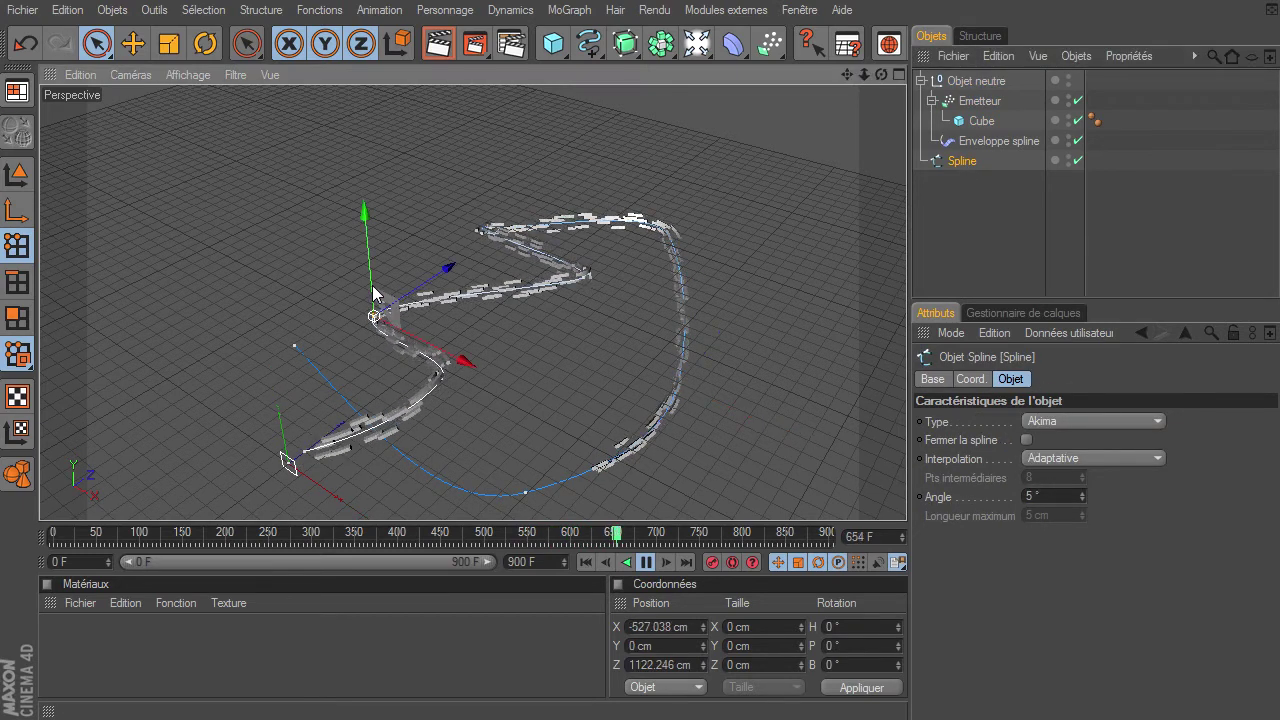
{"action": "mouse_move", "coordinate": [364, 212]}
{"action": "left_mouse_down"}
{"action": "mouse_move", "coordinate": [906, 495]}
{"action": "mouse_move", "coordinate": [449, 406]}
{"action": "left_mouse_up"}
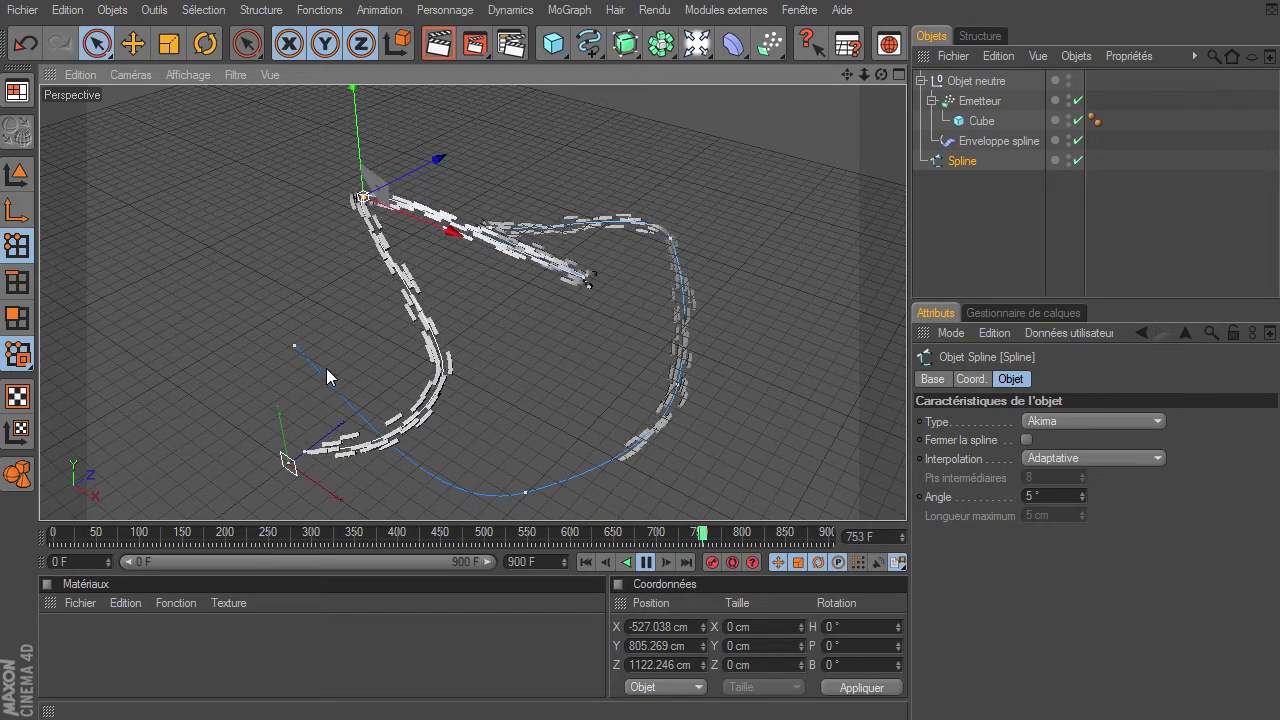
{"action": "left_click", "coordinate": [294, 347]}
{"action": "left_click", "coordinate": [540, 488]}
{"action": "left_click", "coordinate": [525, 492]}
{"action": "key", "text": "Delete"}
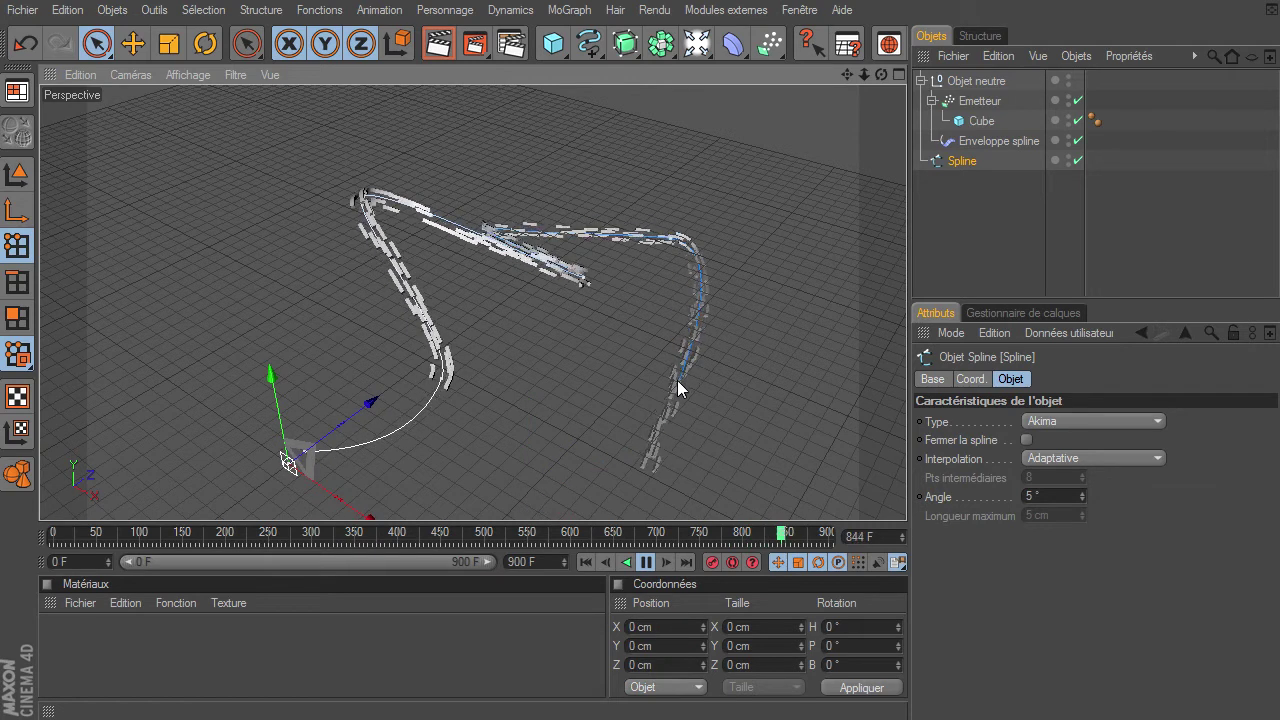
Move another spline point to form a tall arch, viewed from a lower frontal angle
{"action": "left_click", "coordinate": [678, 384]}
{"action": "left_click_drag", "start_coordinate": [688, 375], "coordinate": [906, 495]}
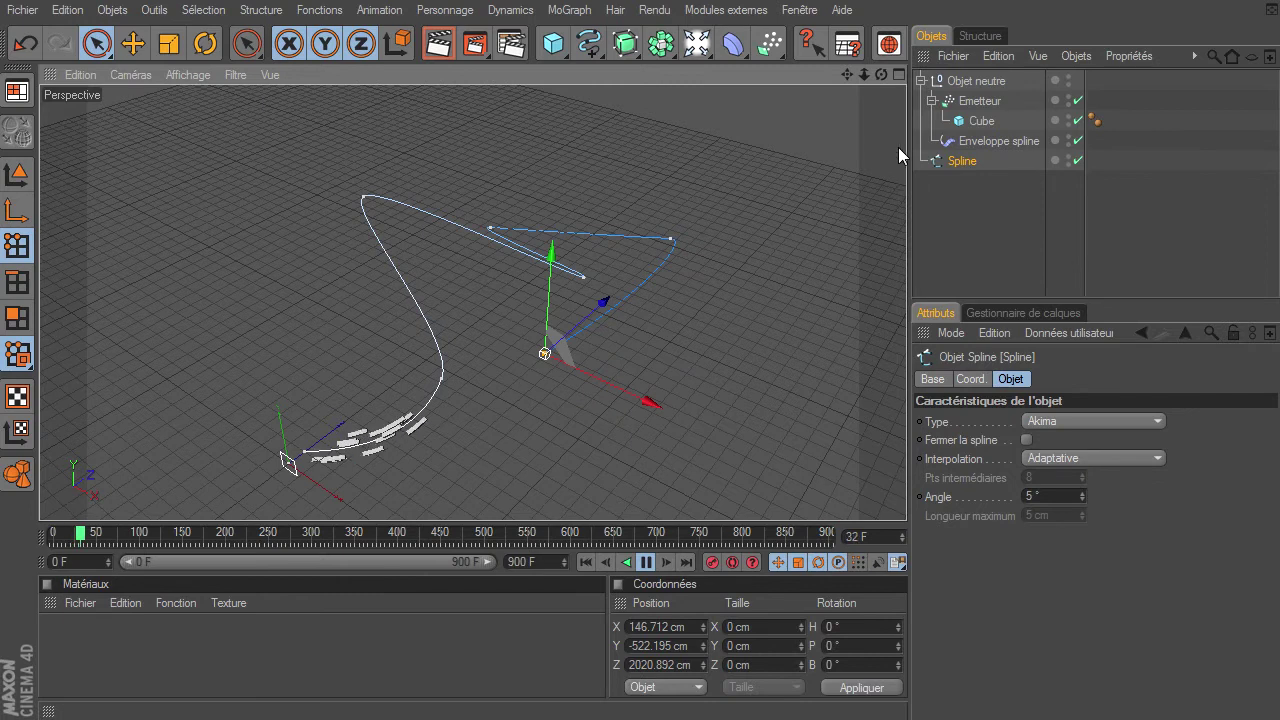
{"action": "left_click_drag", "start_coordinate": [906, 495], "coordinate": [356, 336], "text": "alt"}
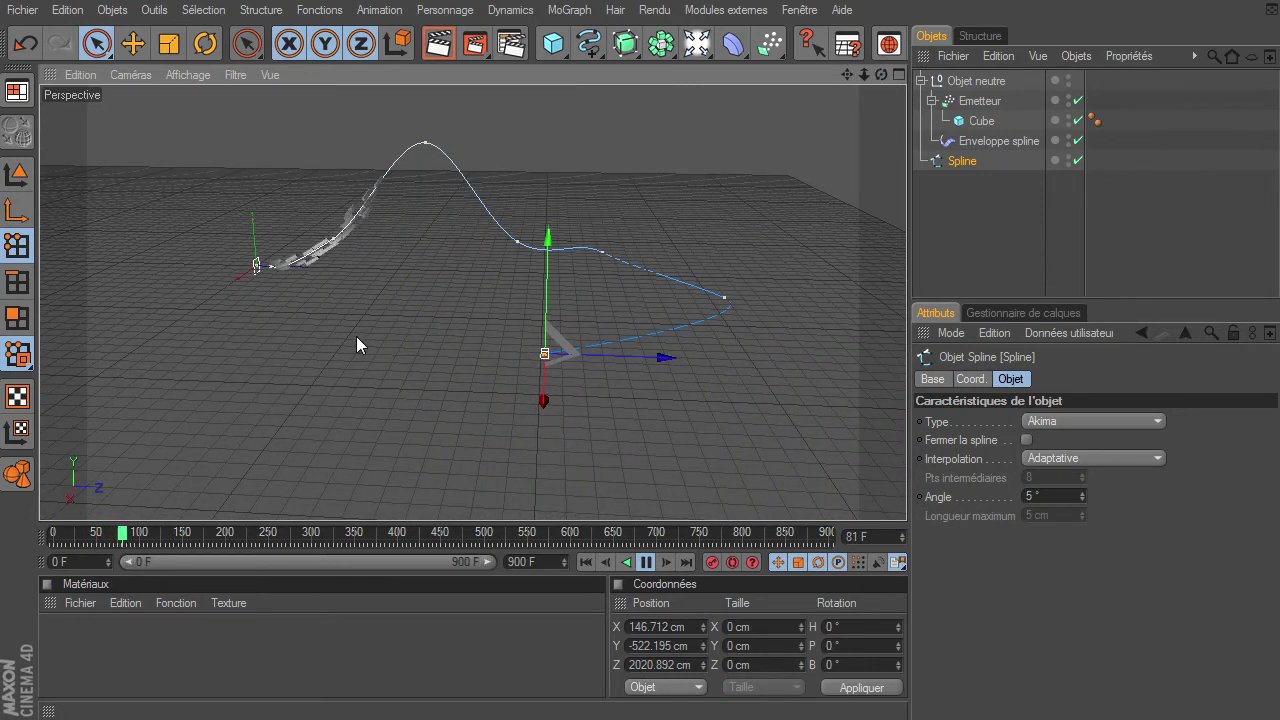